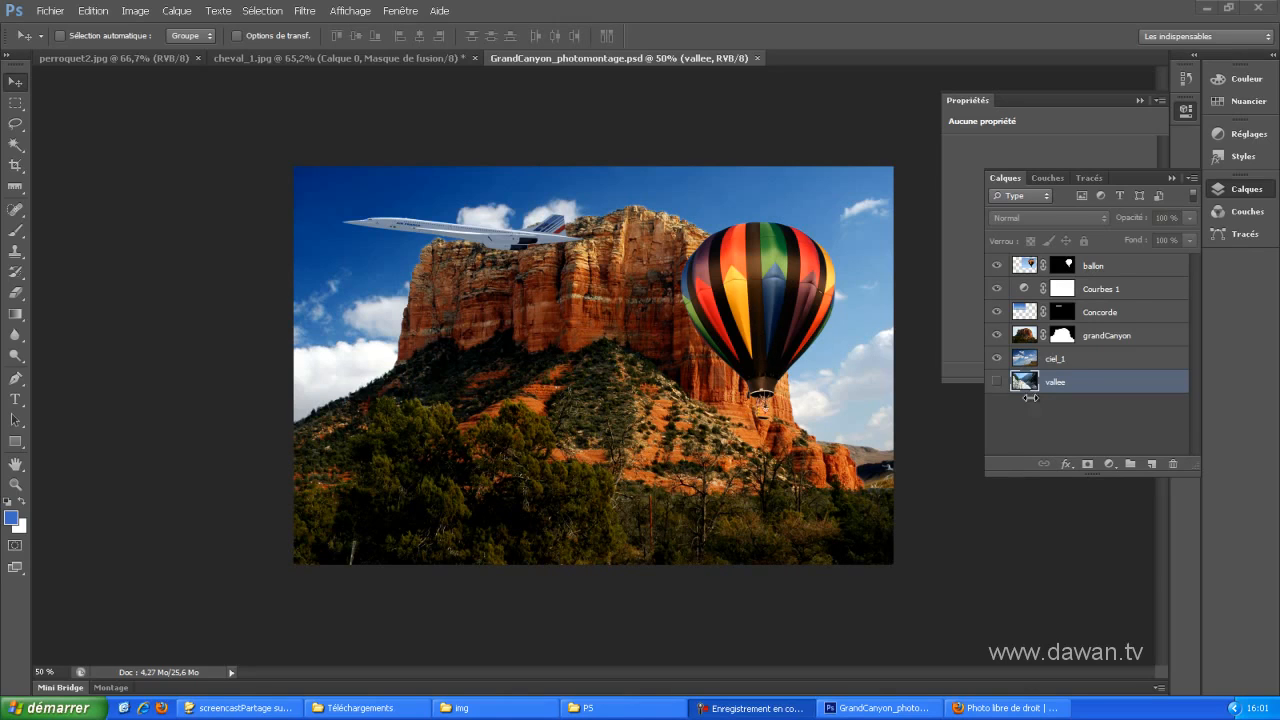
Inspect each layer's contribution by isolating ciel_1 and toggling the visibility of grandCanyon, Concorde, Courbes 1 and ballon
click(1068, 362)
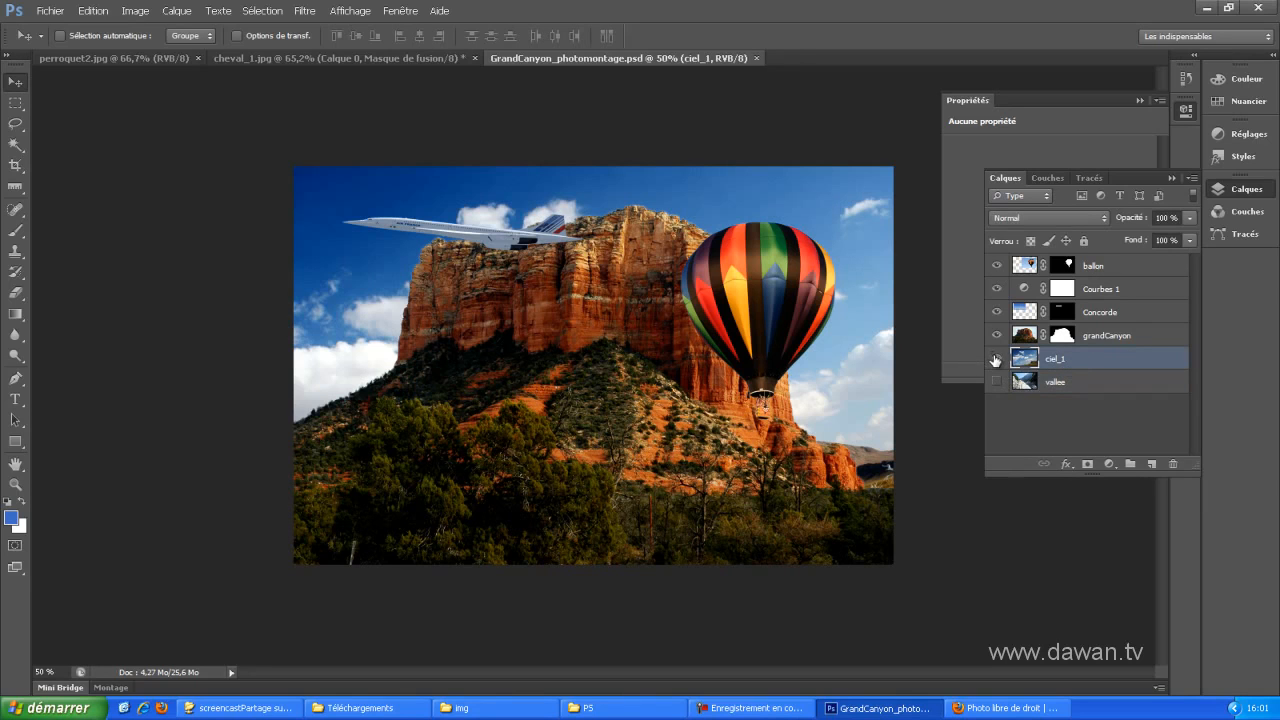
alt+click(995, 358)
alt+click(995, 360)
click(997, 336)
click(997, 336)
click(997, 312)
click(997, 312)
click(997, 289)
click(997, 289)
click(997, 266)
click(997, 266)
Try the ballon layer just below grandCanyon in the stacking order and return it to the top
click(1145, 266)
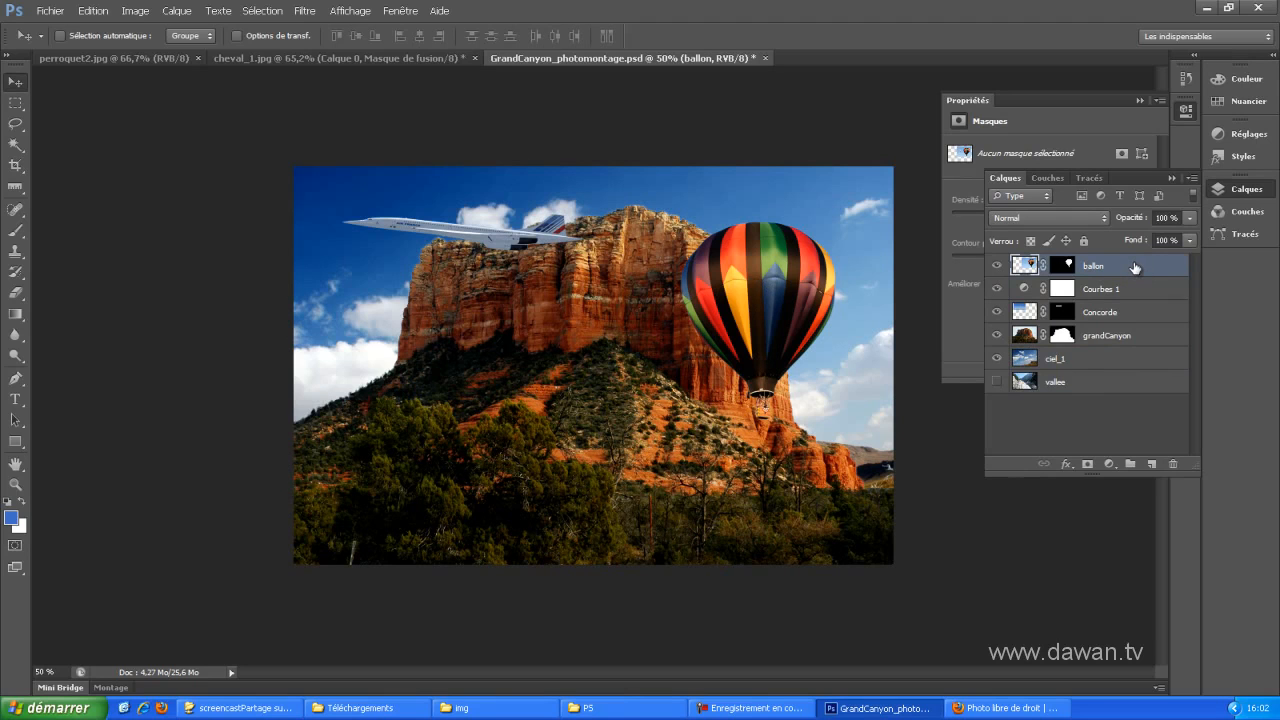
drag(1135, 267, 1133, 342)
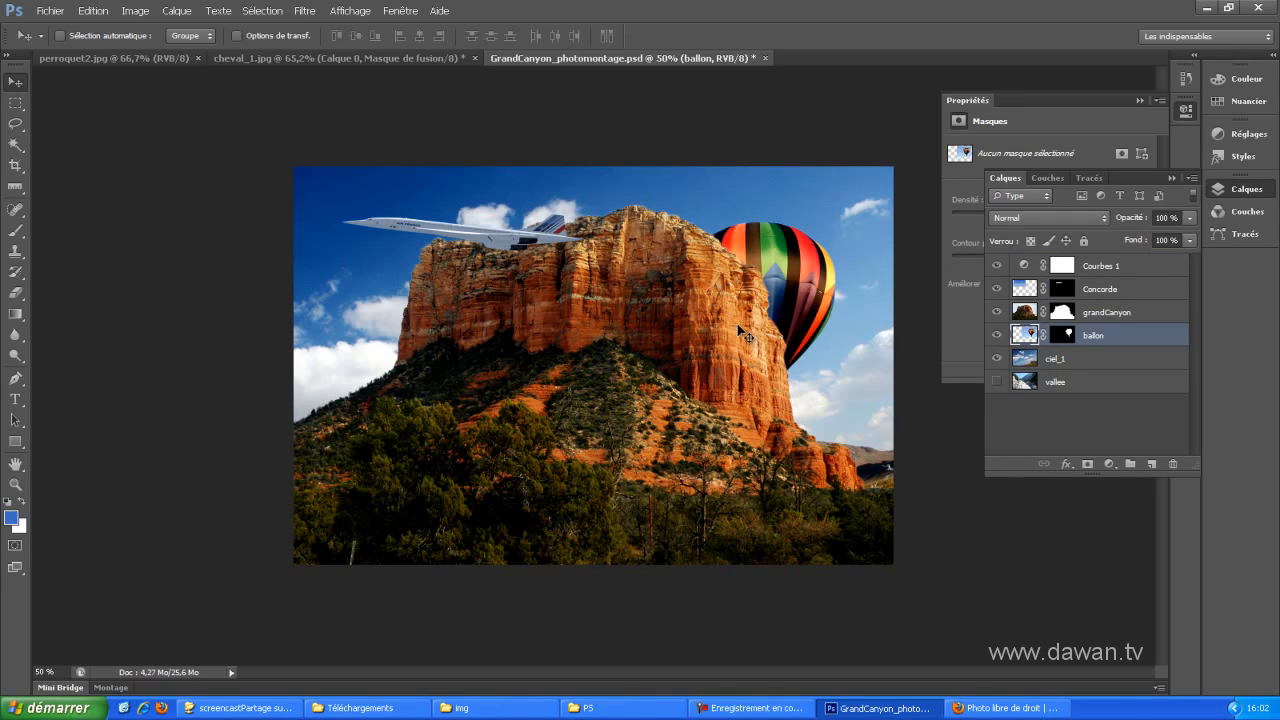
drag(1118, 338, 1118, 256)
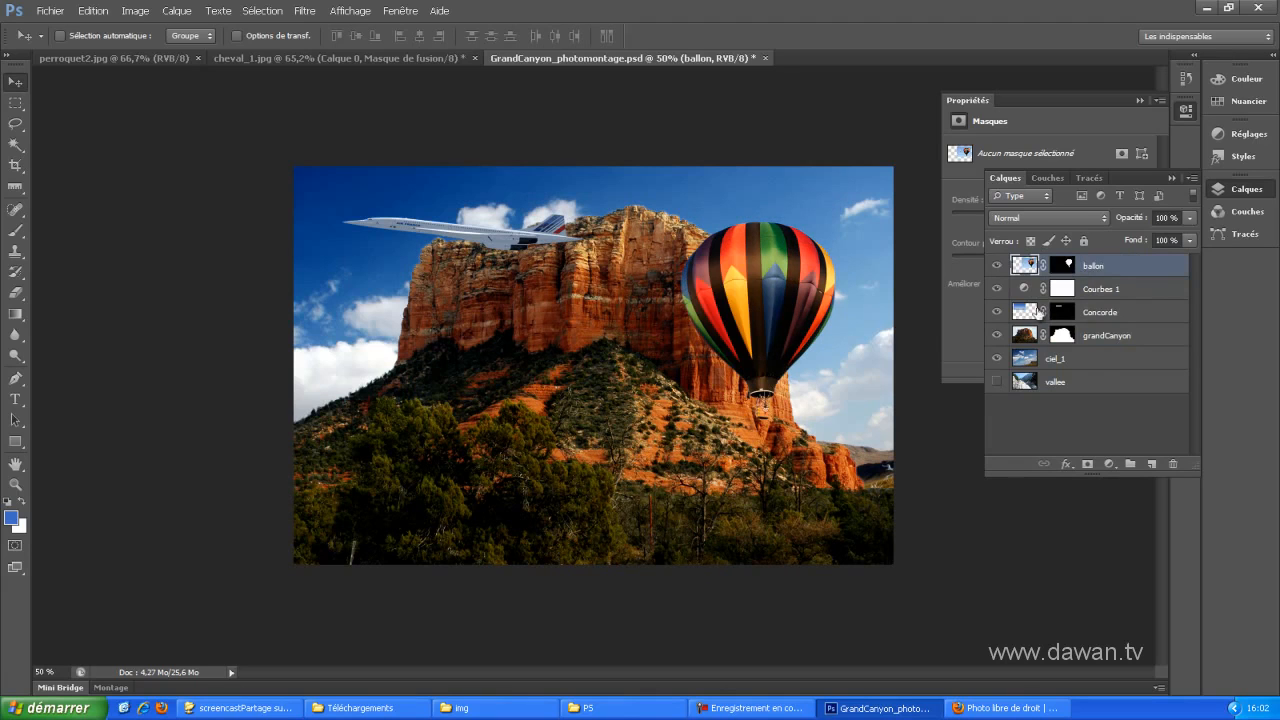
Try the Concorde layer below grandCanyon and restore it to its place above that layer
click(1098, 312)
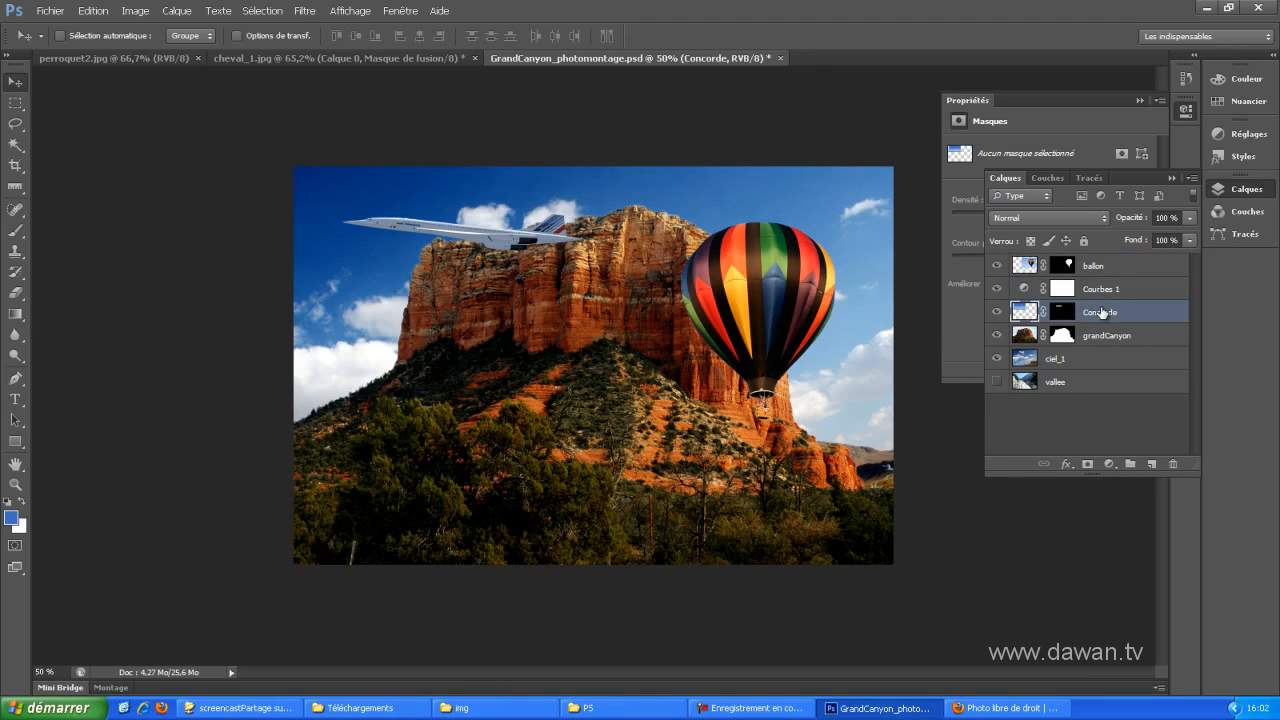
drag(1101, 313, 1103, 349)
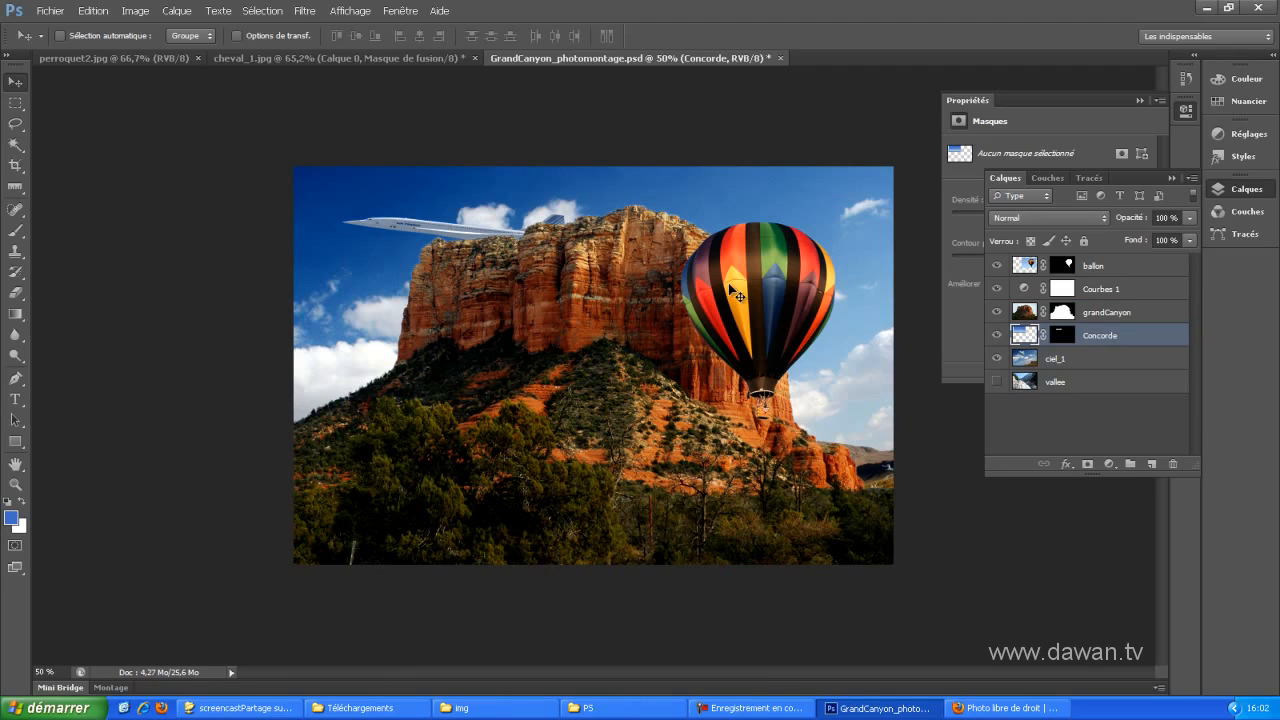
drag(1118, 308, 1110, 338)
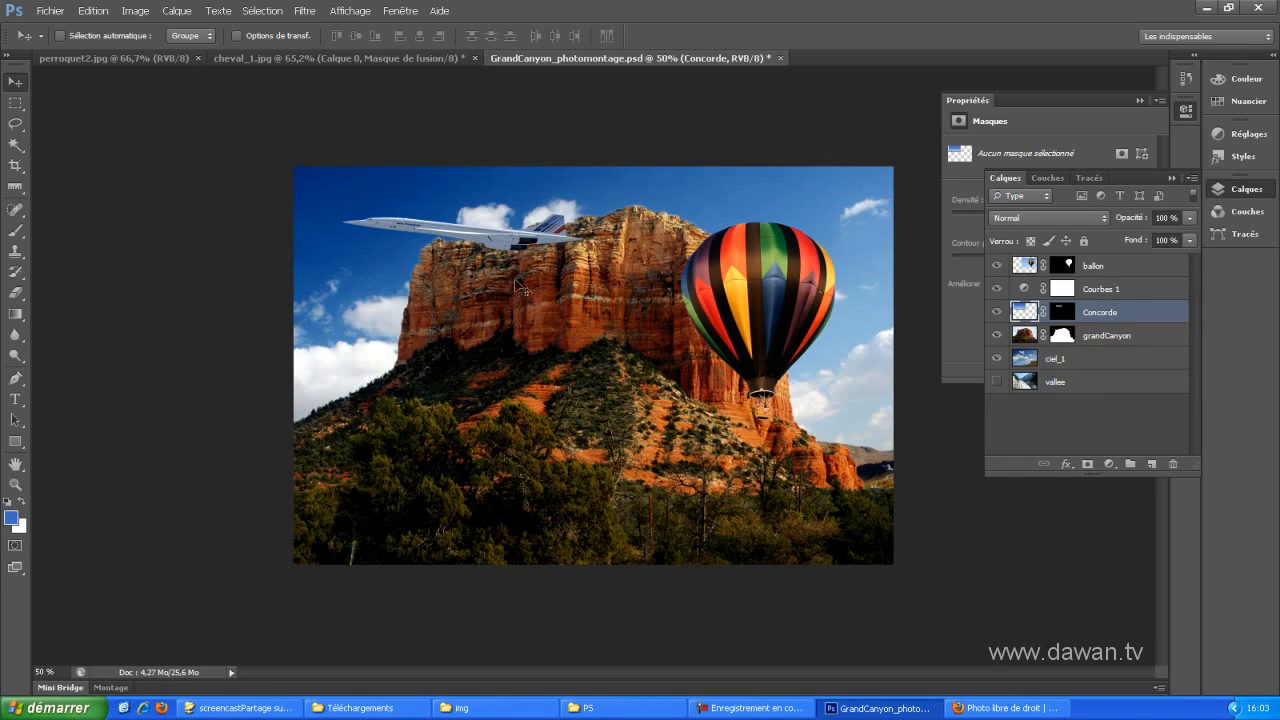
Link the ballon and Concorde layers together
click(1045, 358)
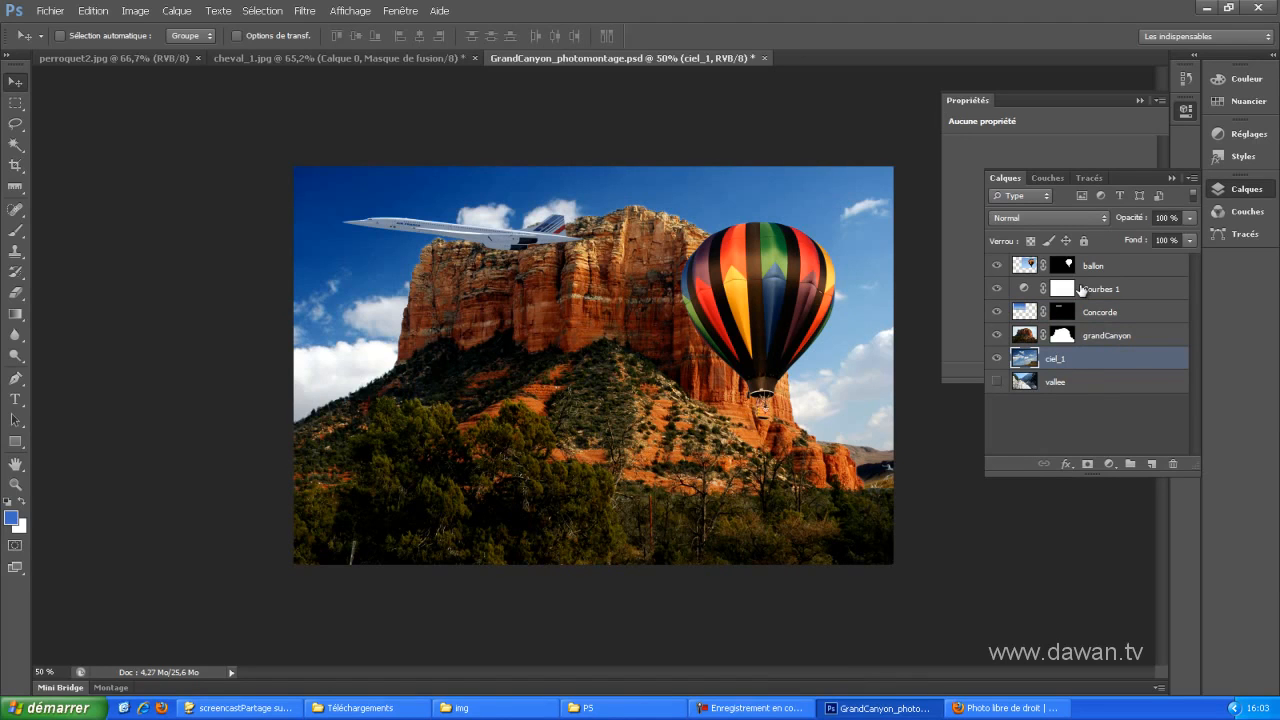
click(1132, 316)
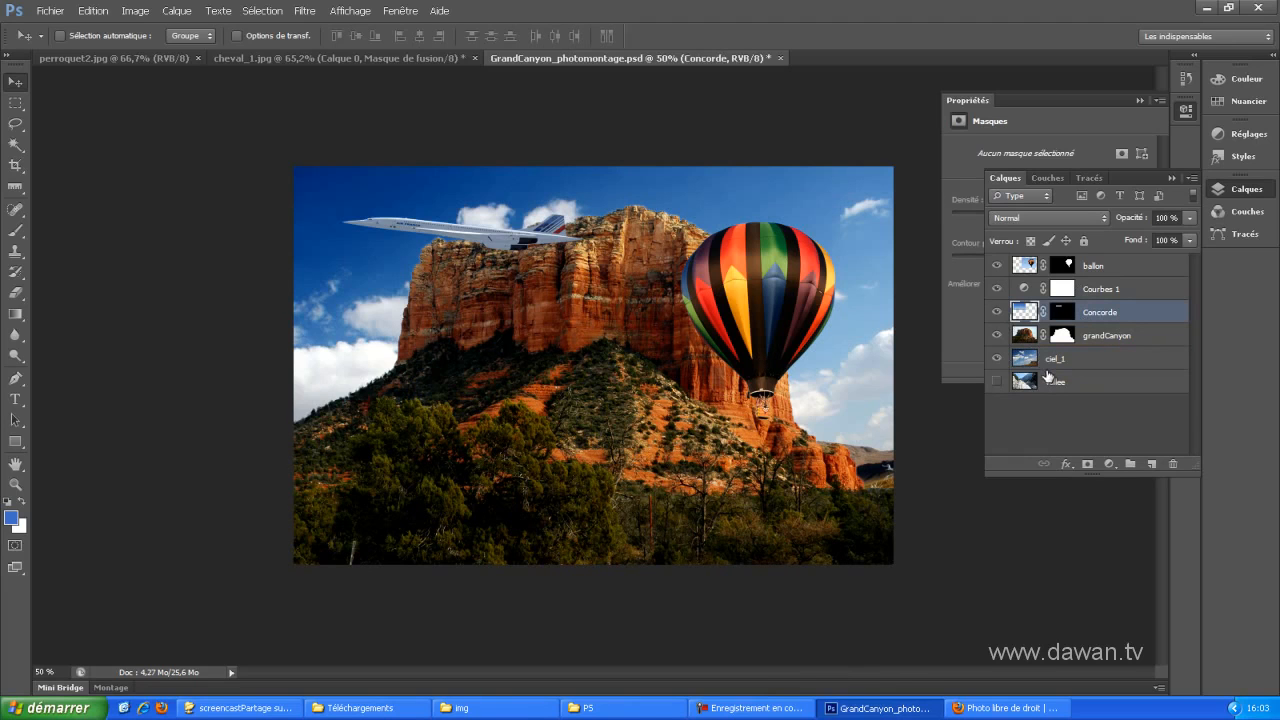
ctrl+click(1134, 268)
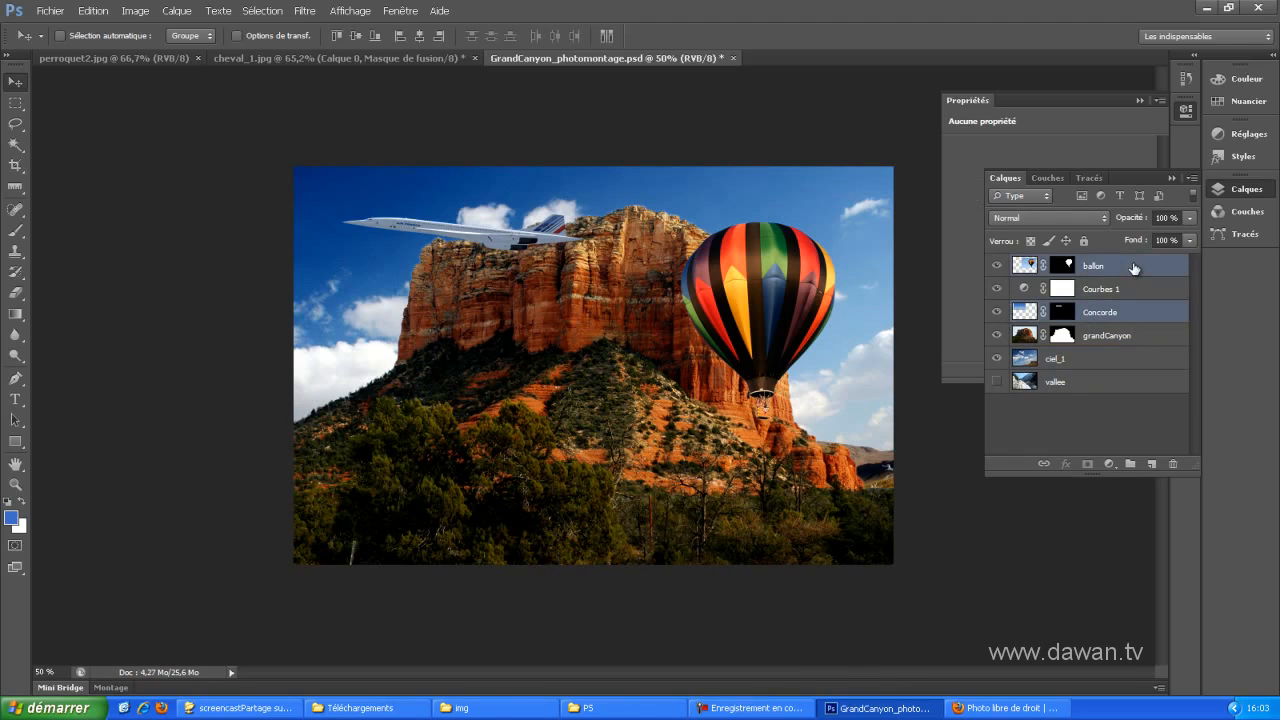
click(1043, 466)
Try moving the balloon together with its linked Concorde slightly down and to the right, and undo the move
click(1027, 266)
drag(769, 293, 812, 312)
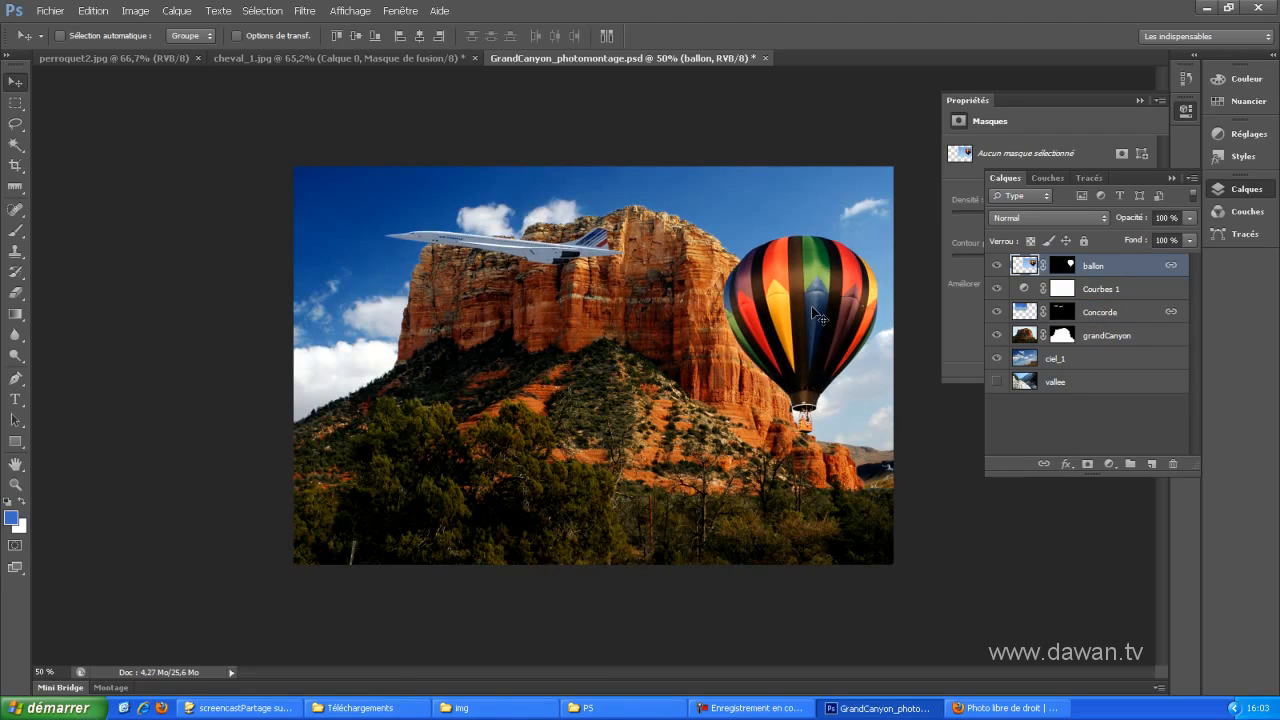
key(ctrl+z)
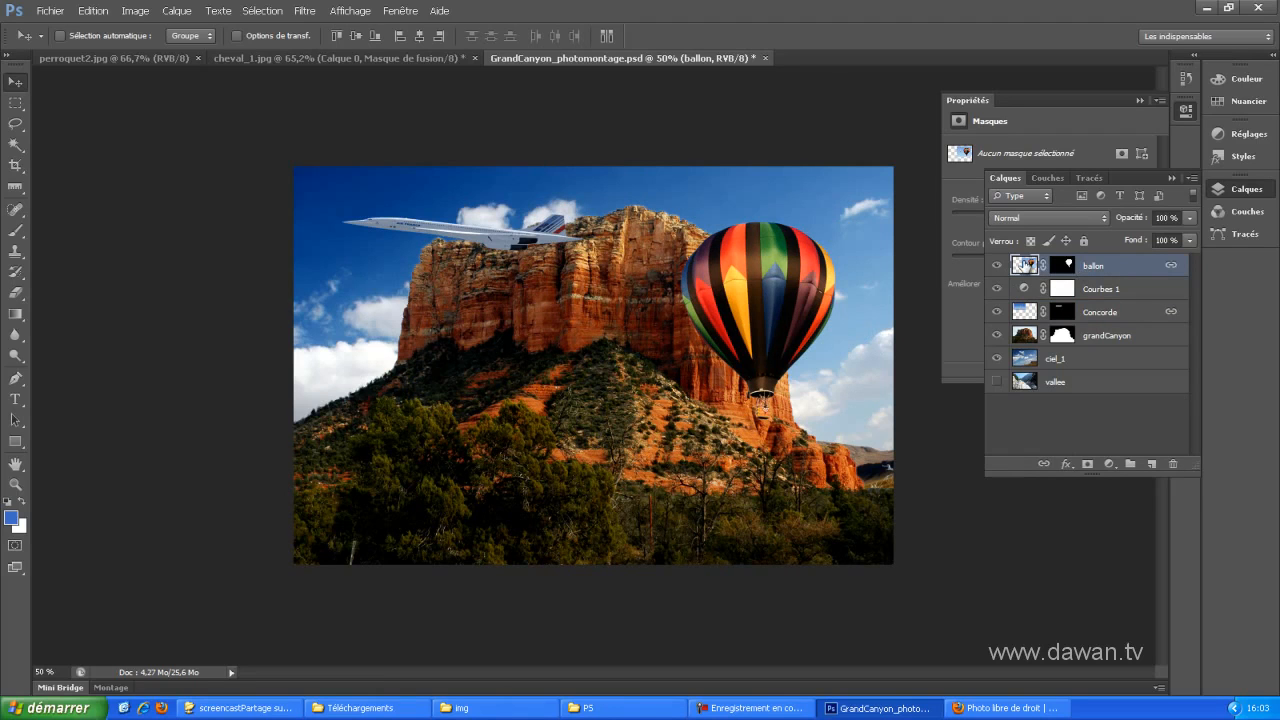
Try a Color Balance of +56, -36, +20 on the midtones of the ballon layer and cancel it
click(140, 12)
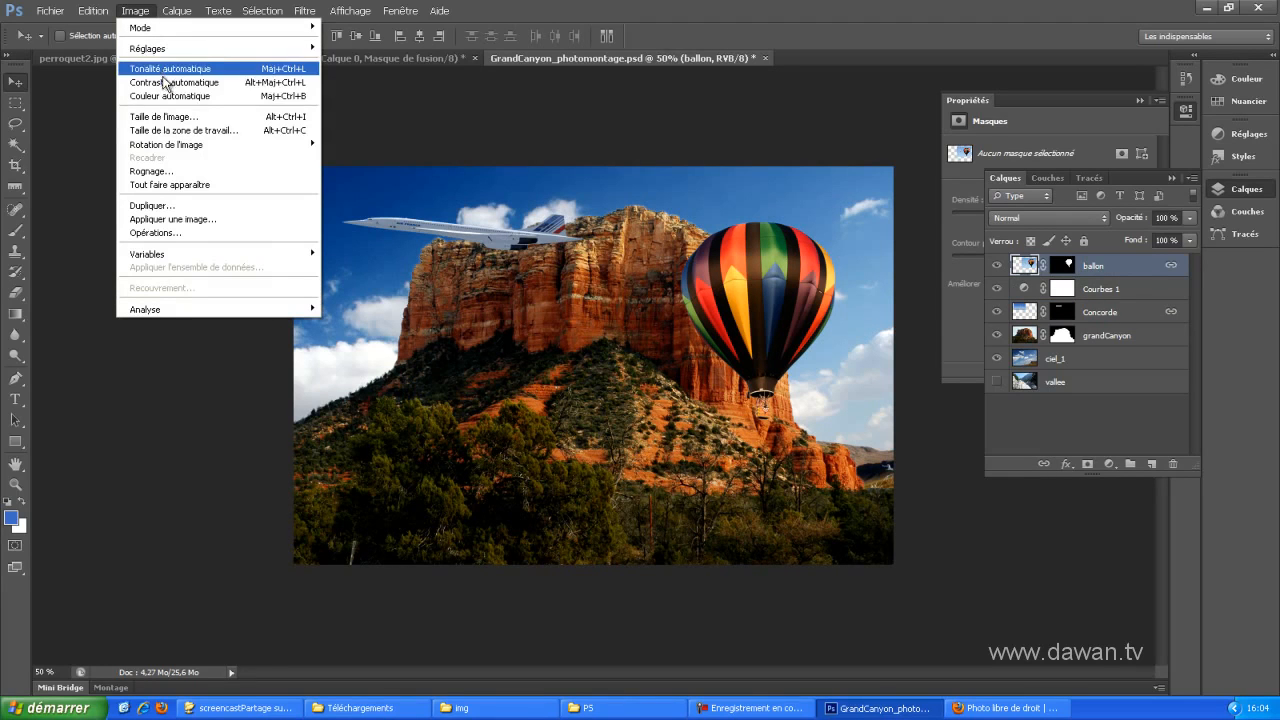
mouse_move(244, 50)
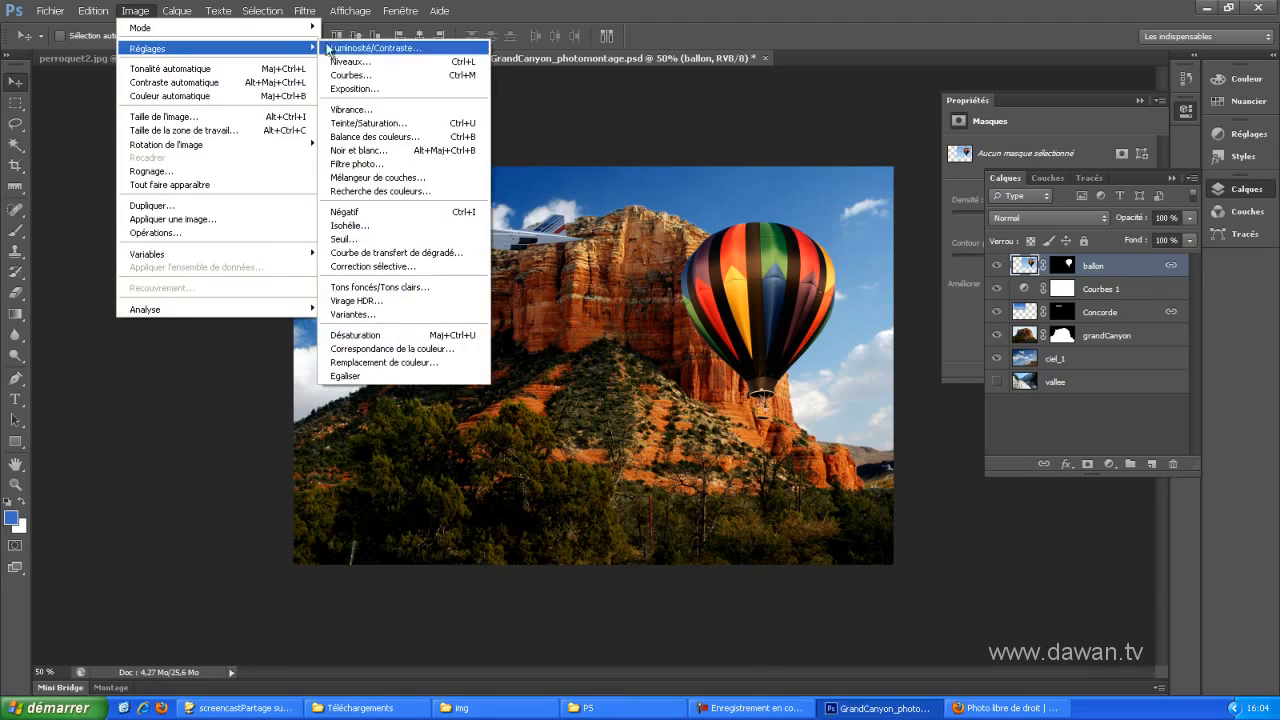
click(386, 136)
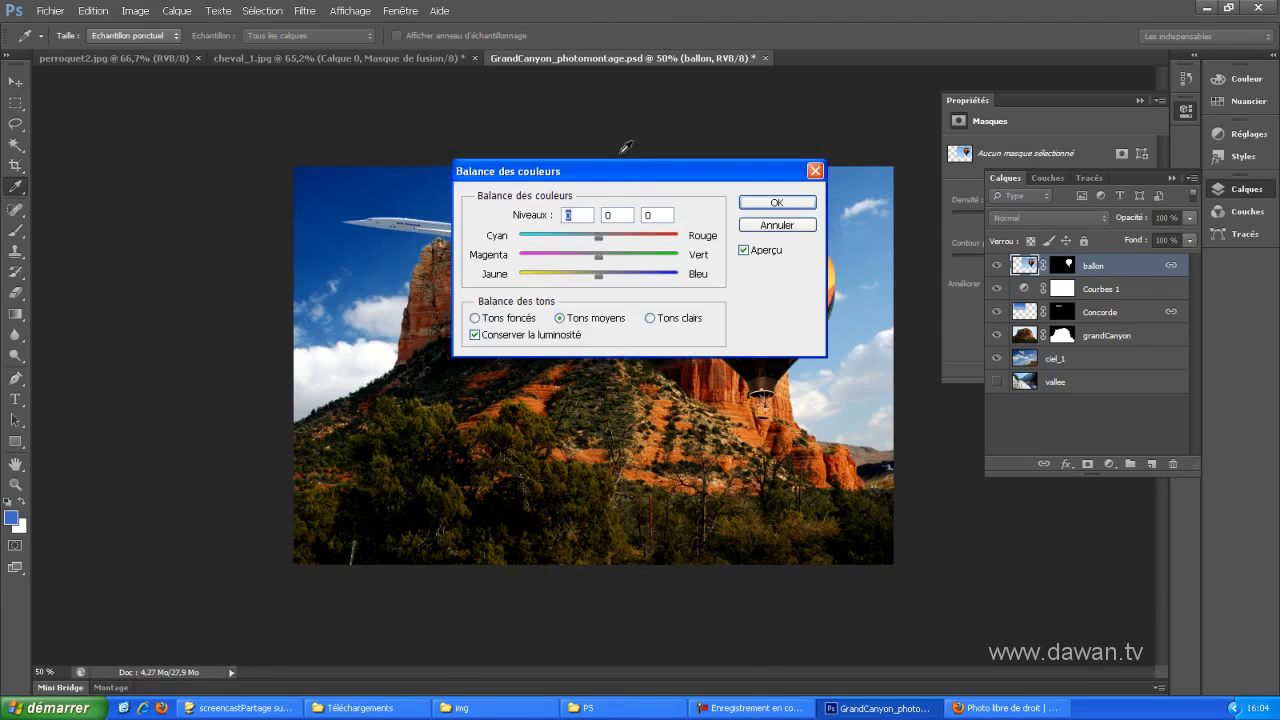
drag(620, 171, 240, 99)
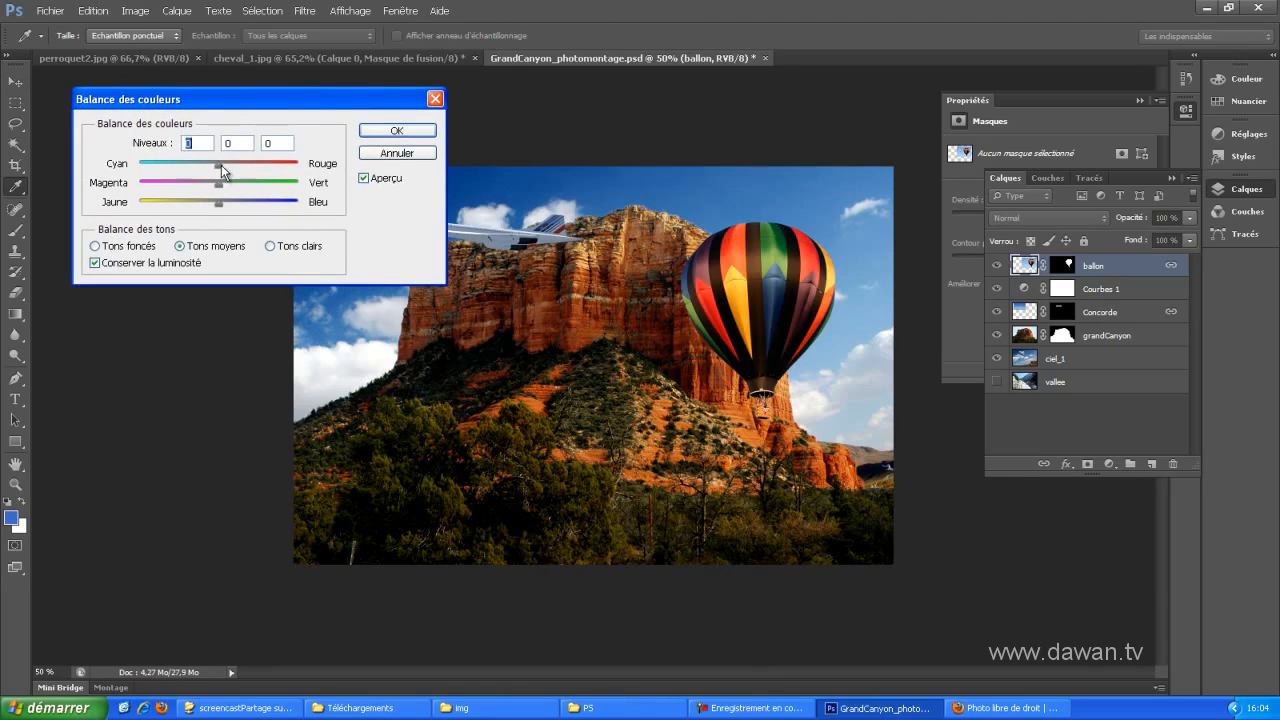
drag(221, 165, 222, 206)
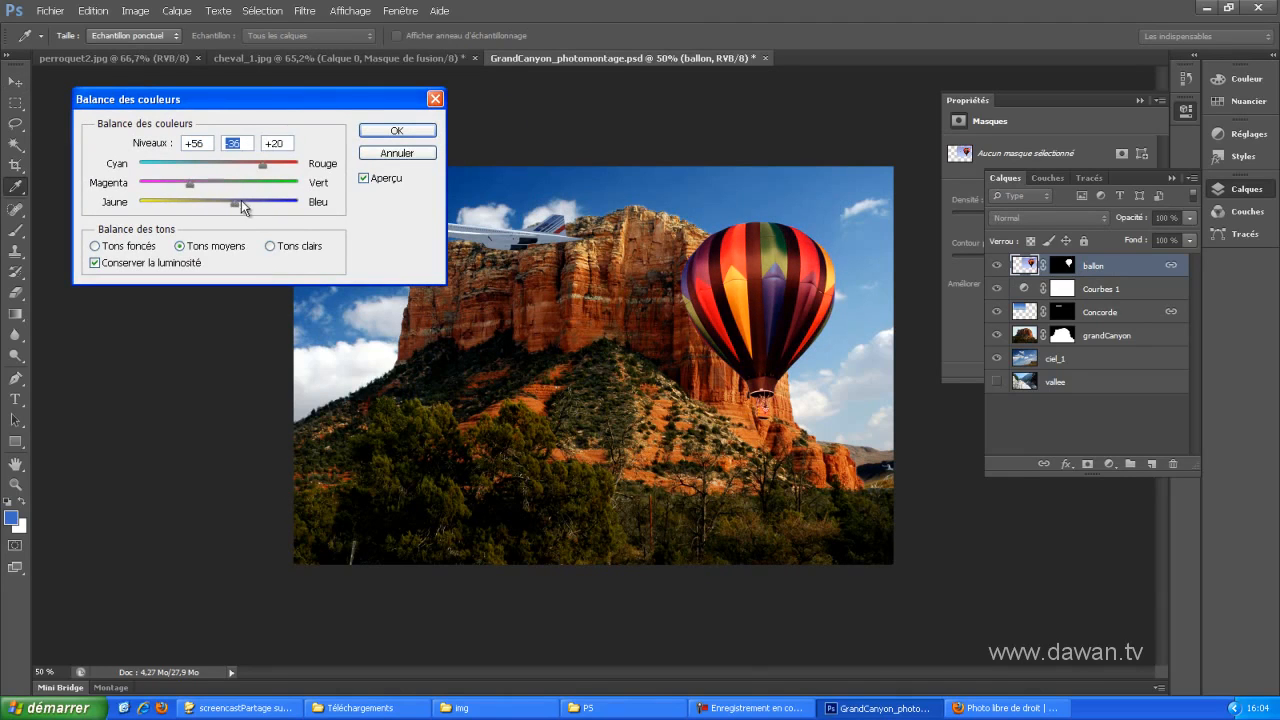
drag(257, 100, 247, 268)
drag(209, 369, 163, 372)
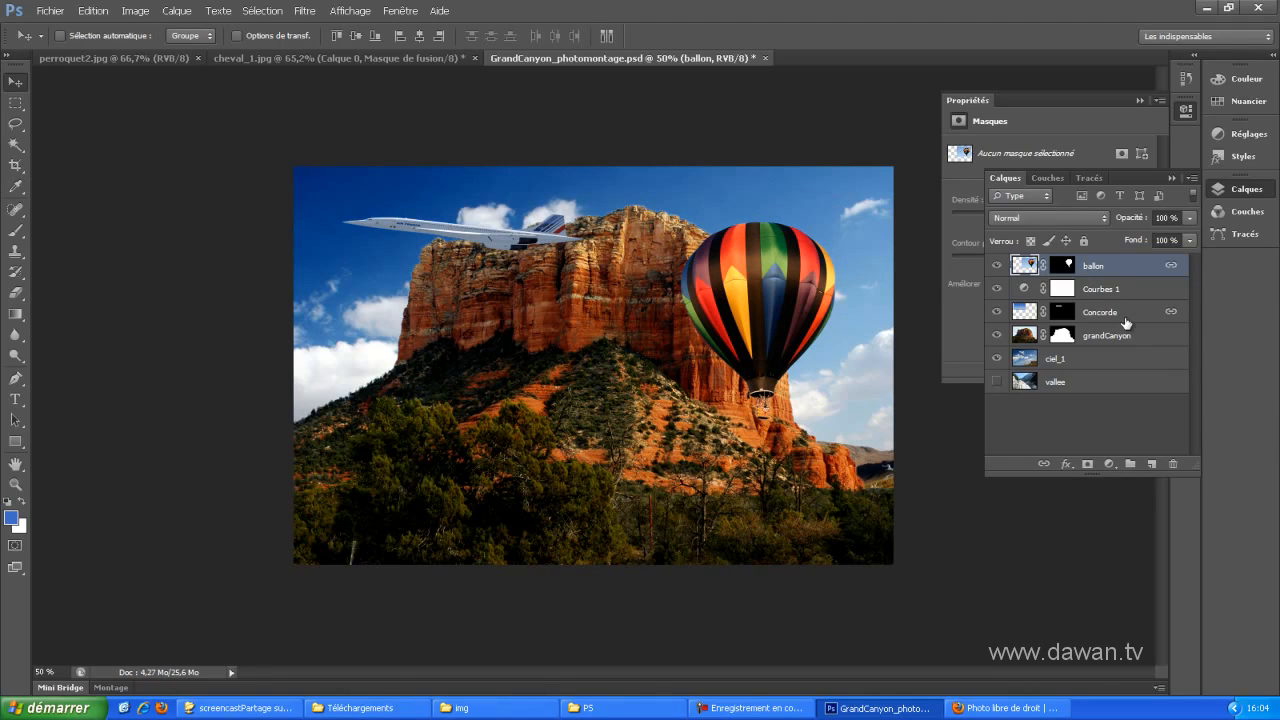
Adjust the middle point of the Courbes 1 adjustment curve to input 111, output 138, and deselect the layer
click(1090, 430)
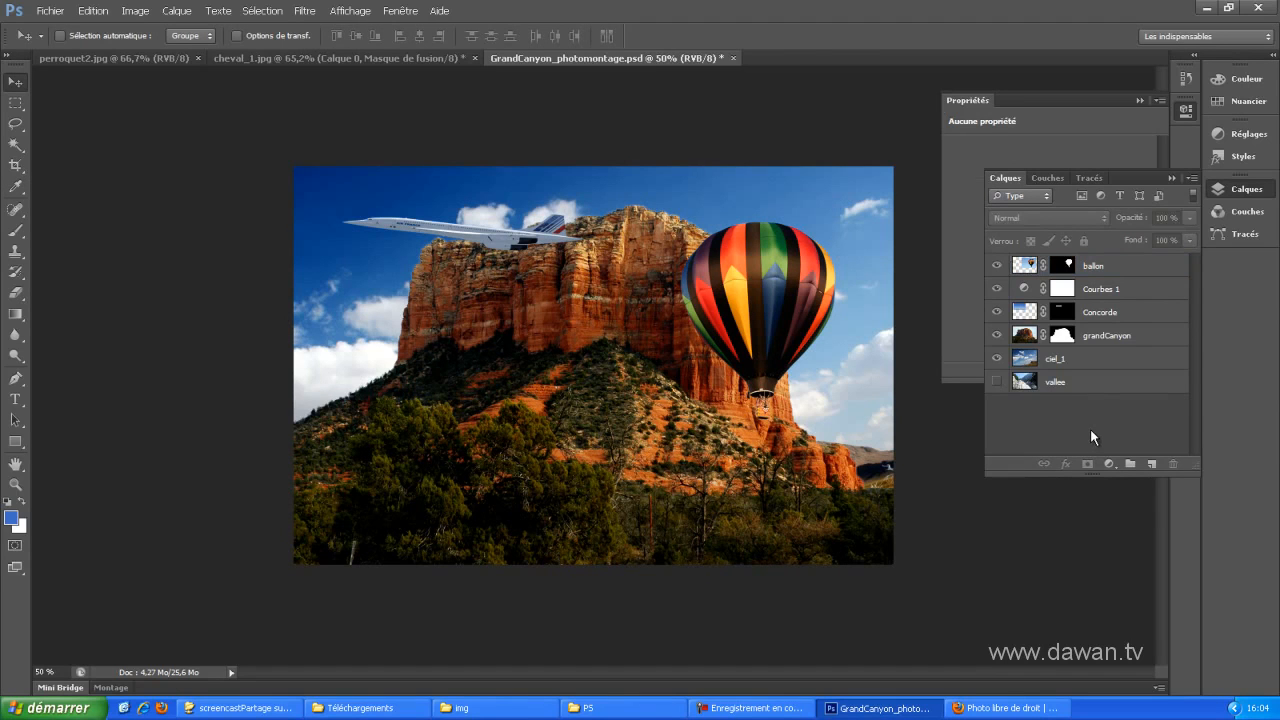
click(1093, 298)
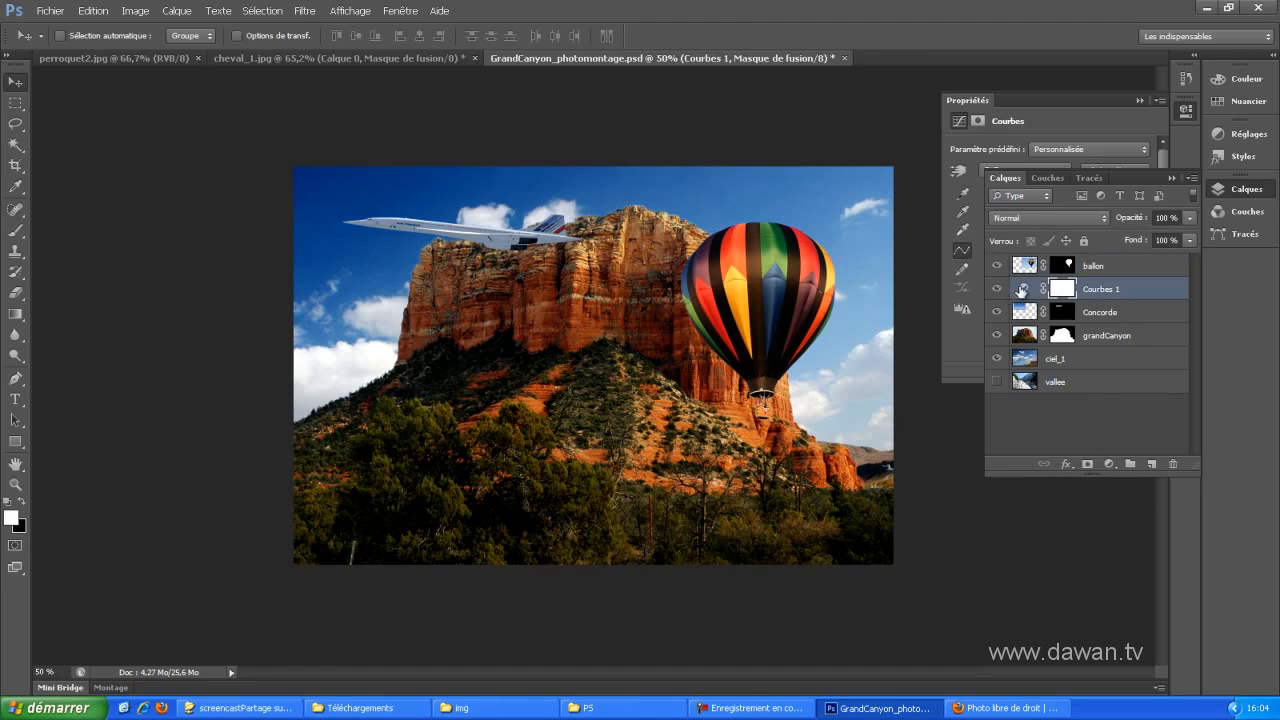
click(1020, 290)
click(1038, 117)
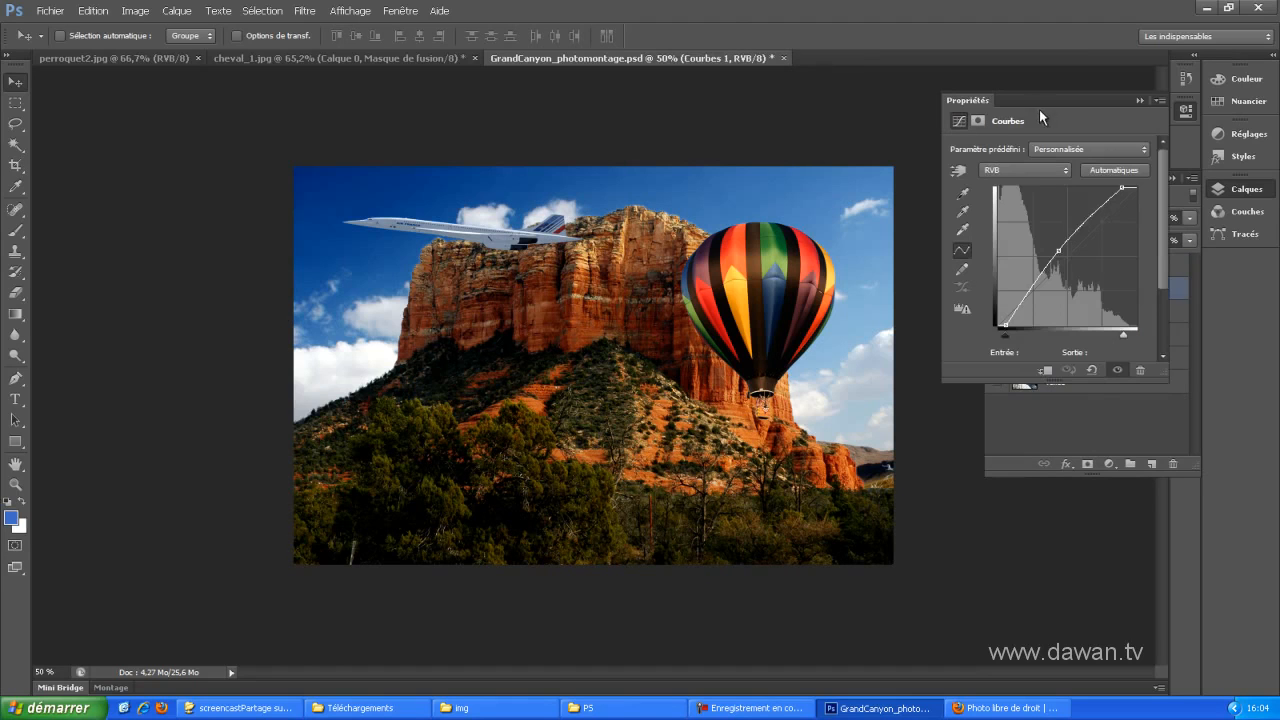
mouse_move(1060, 262)
mouse_down()
mouse_move(1041, 237)
mouse_move(1100, 306)
mouse_move(1031, 234)
mouse_move(1059, 251)
mouse_up()
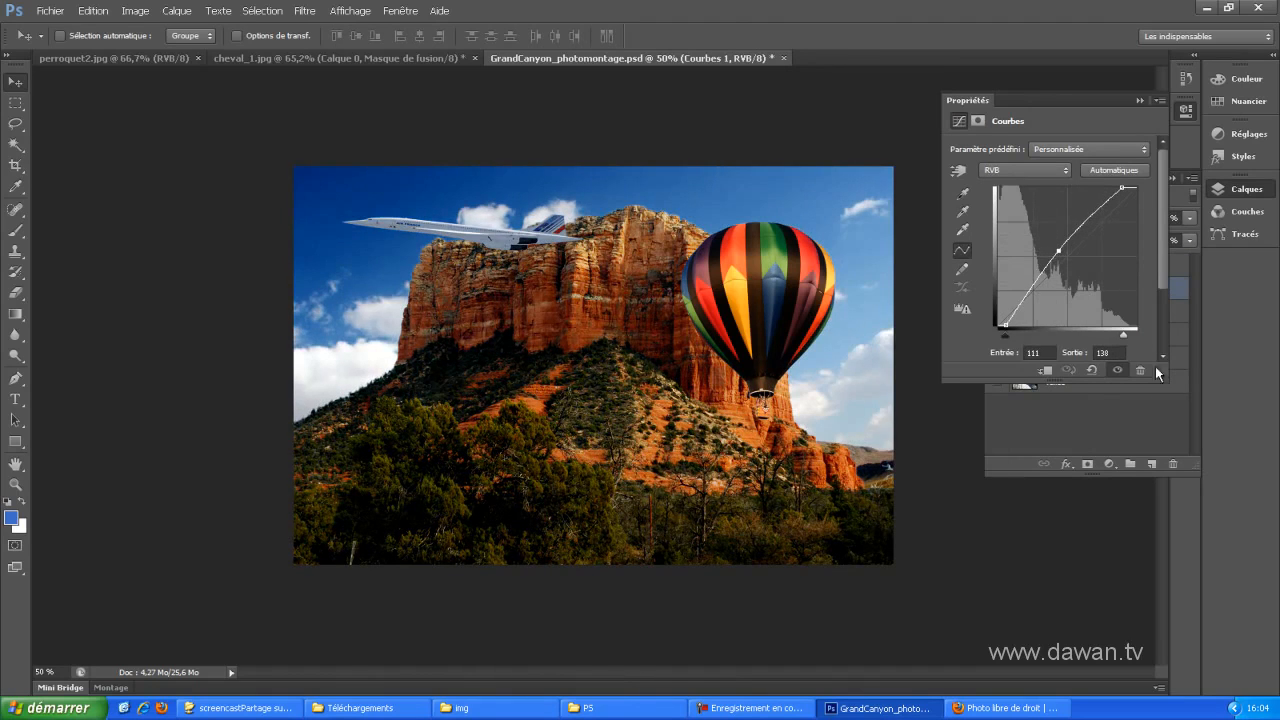
click(1141, 423)
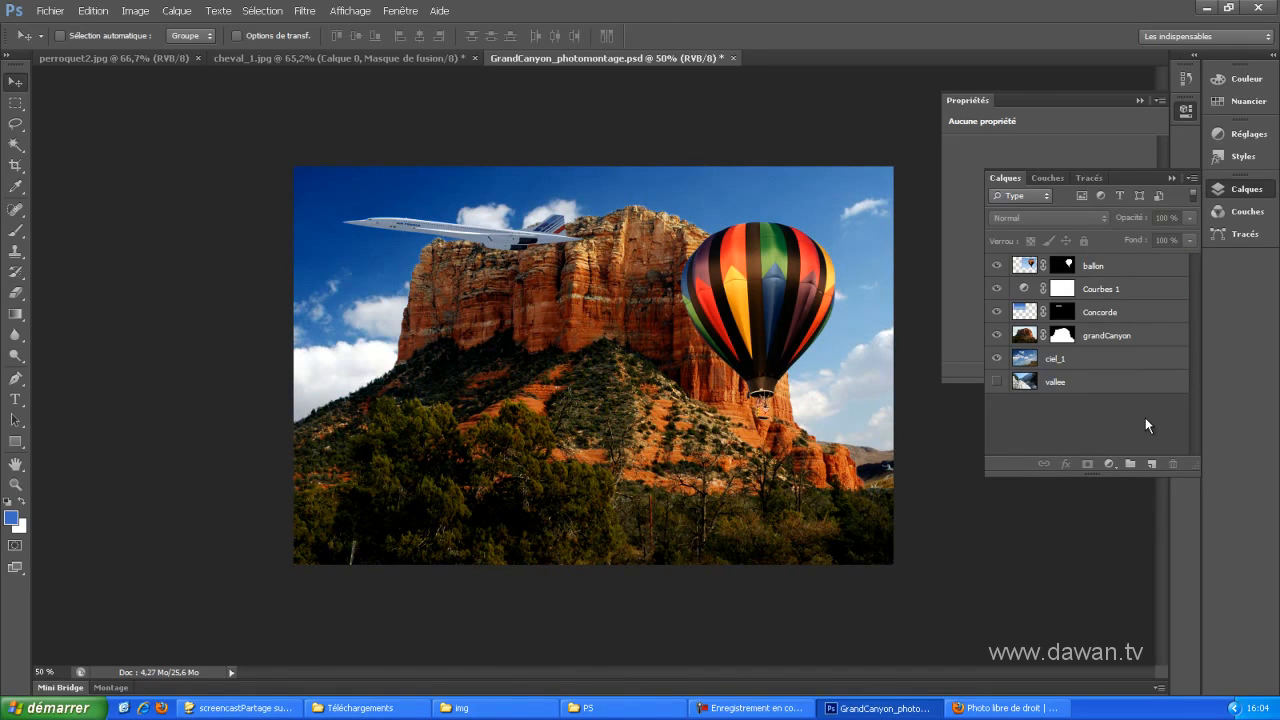
Try shifting the ballon layer below the Courbes 1 adjustment layer and put it back on top
click(1029, 288)
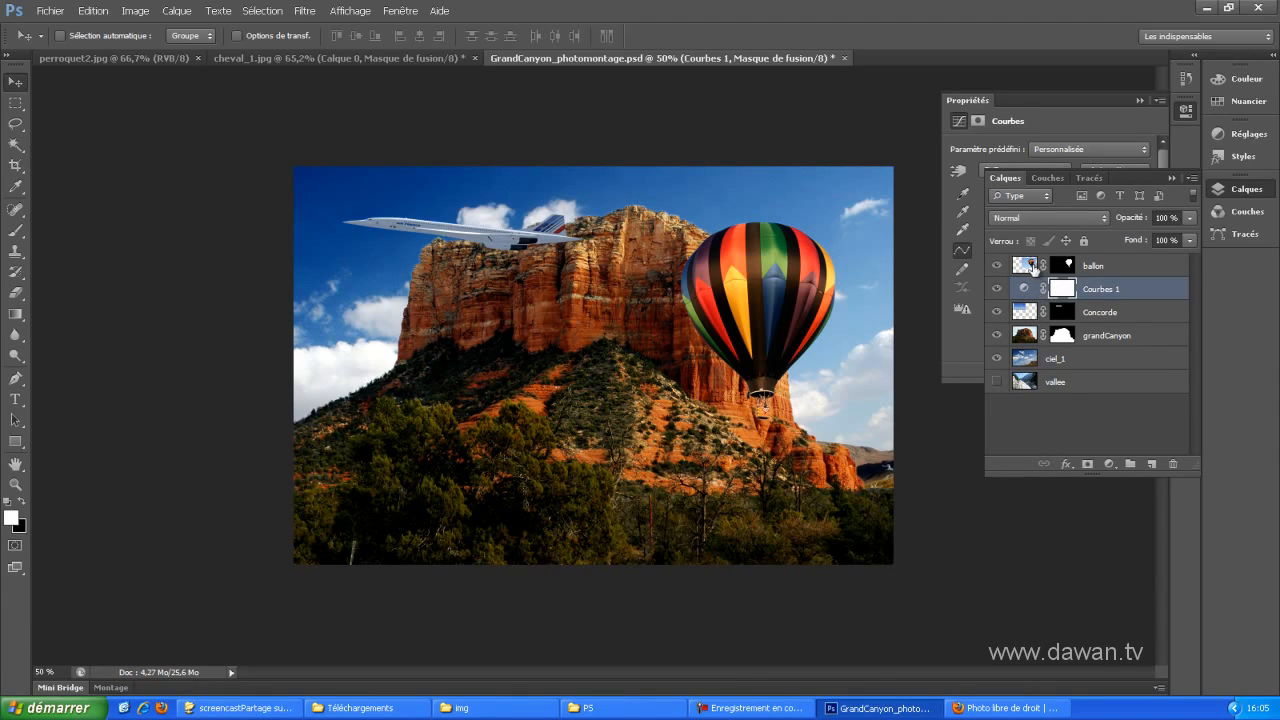
drag(1034, 271, 1035, 301)
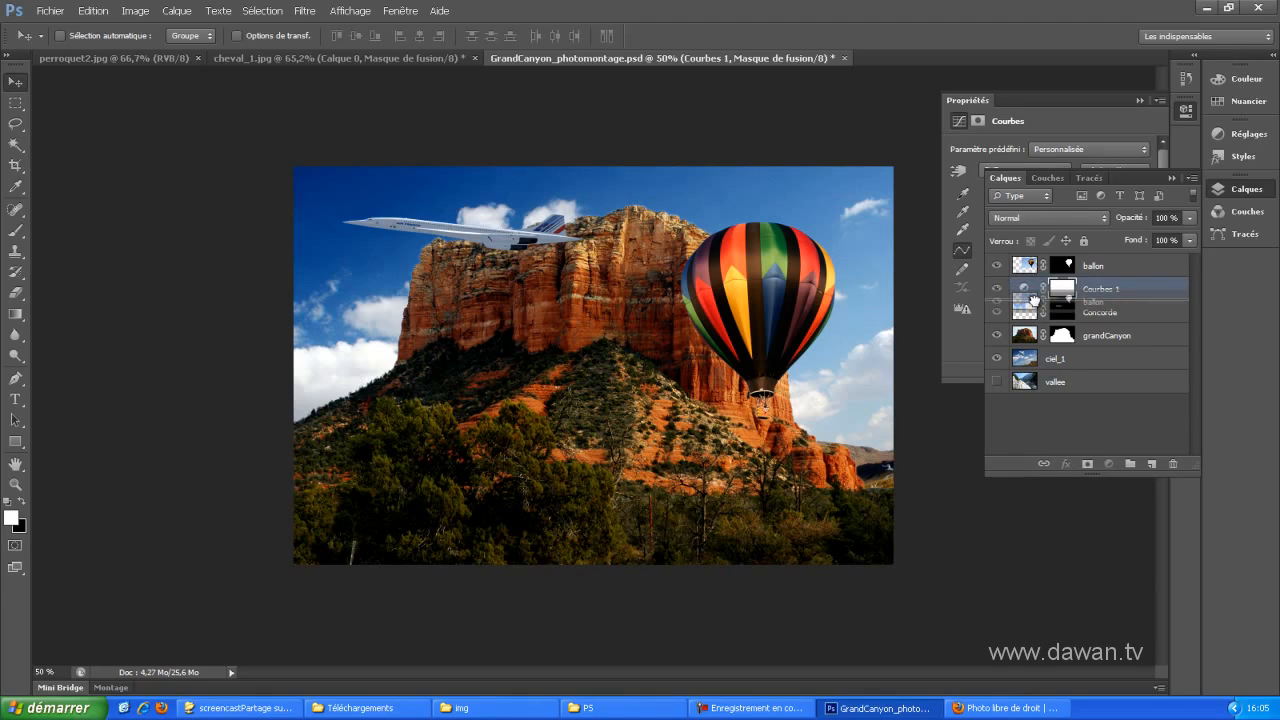
drag(1035, 301, 1033, 259)
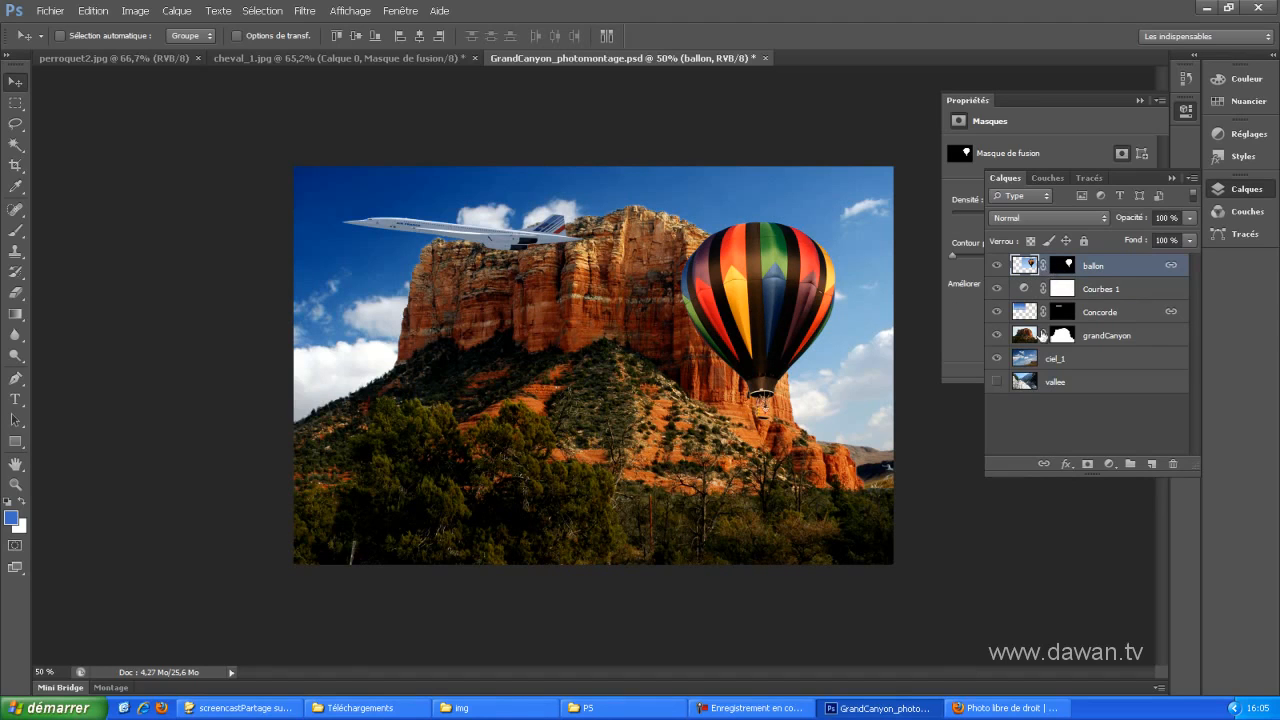
Create a new layer group at the top of the layer stack and name it grp_fd
click(1051, 423)
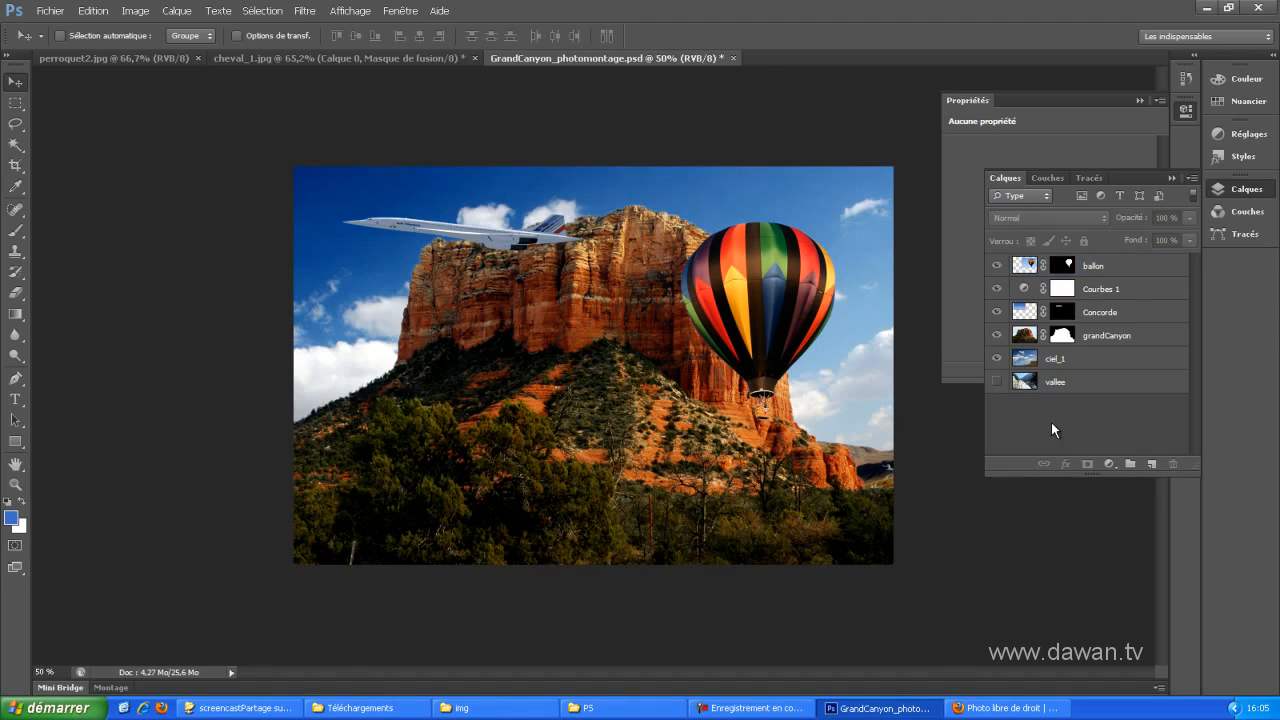
click(1132, 466)
double_click(1060, 262)
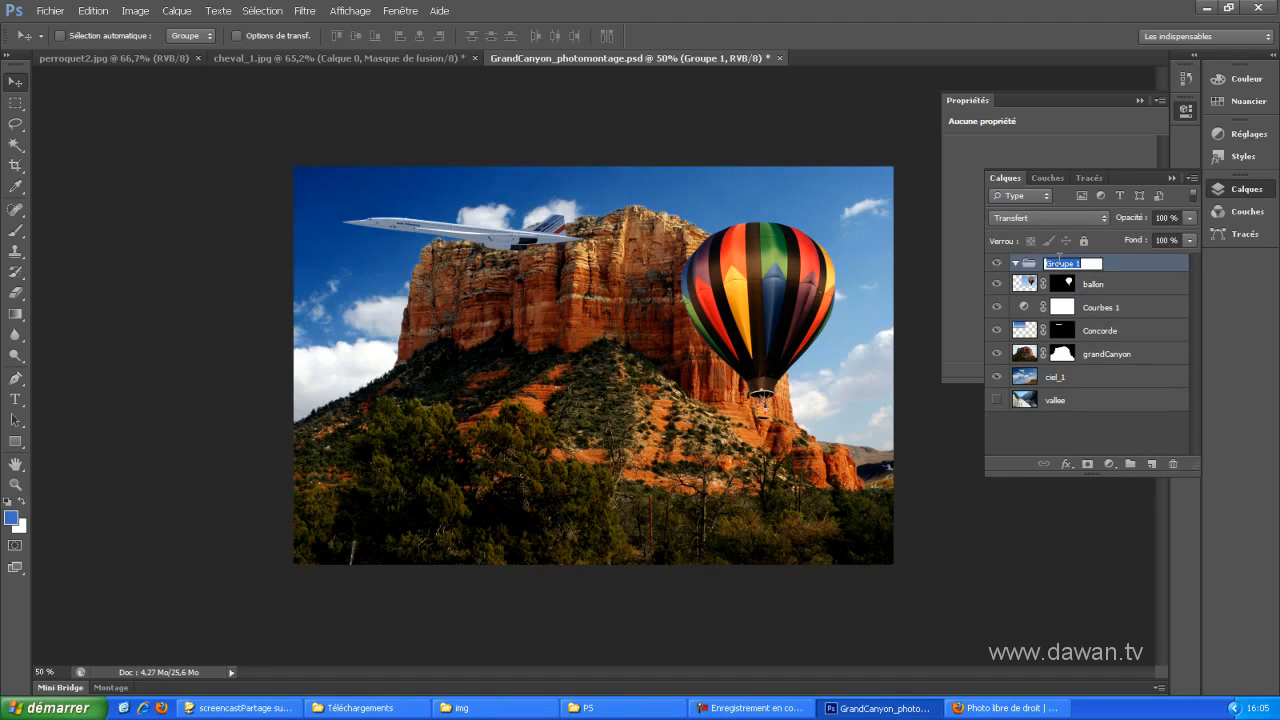
text(grPr)
text(fd)
key(Return)
Move the Courbes 1, Concorde, grandCanyon and ciel_1 layers into grp_fd and place the ballon layer above the group
click(1087, 306)
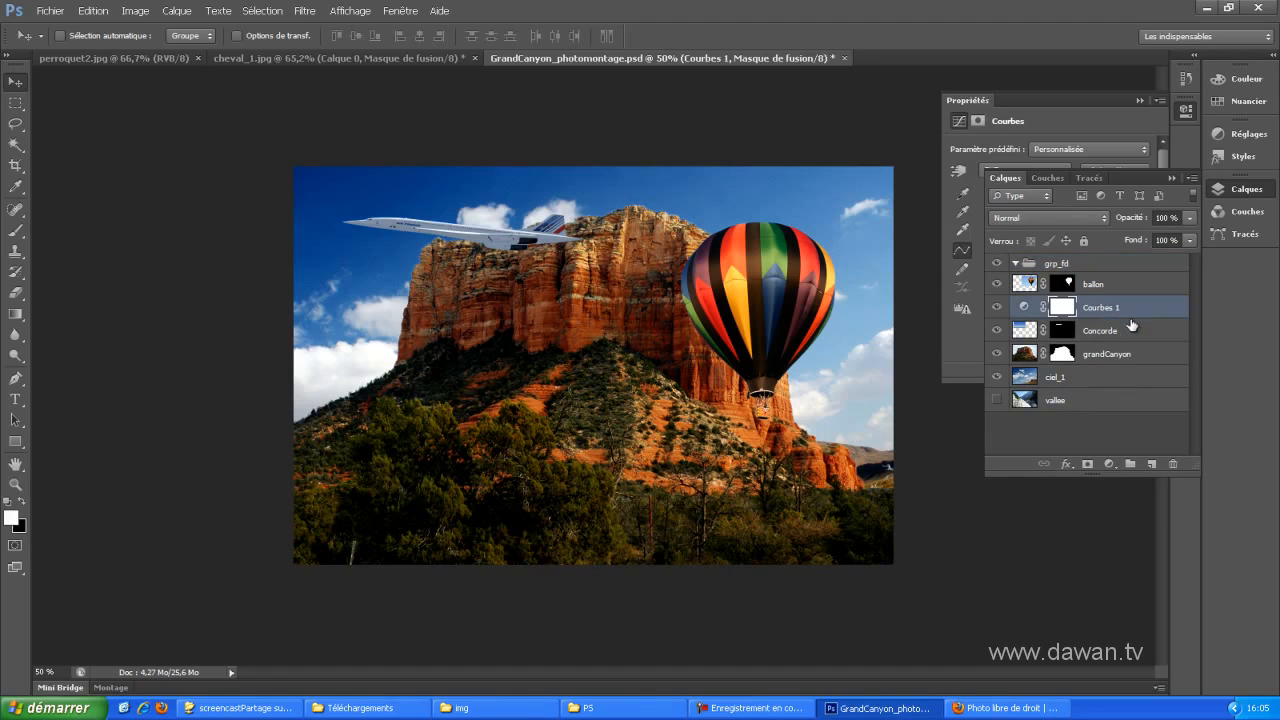
shift+click(1142, 378)
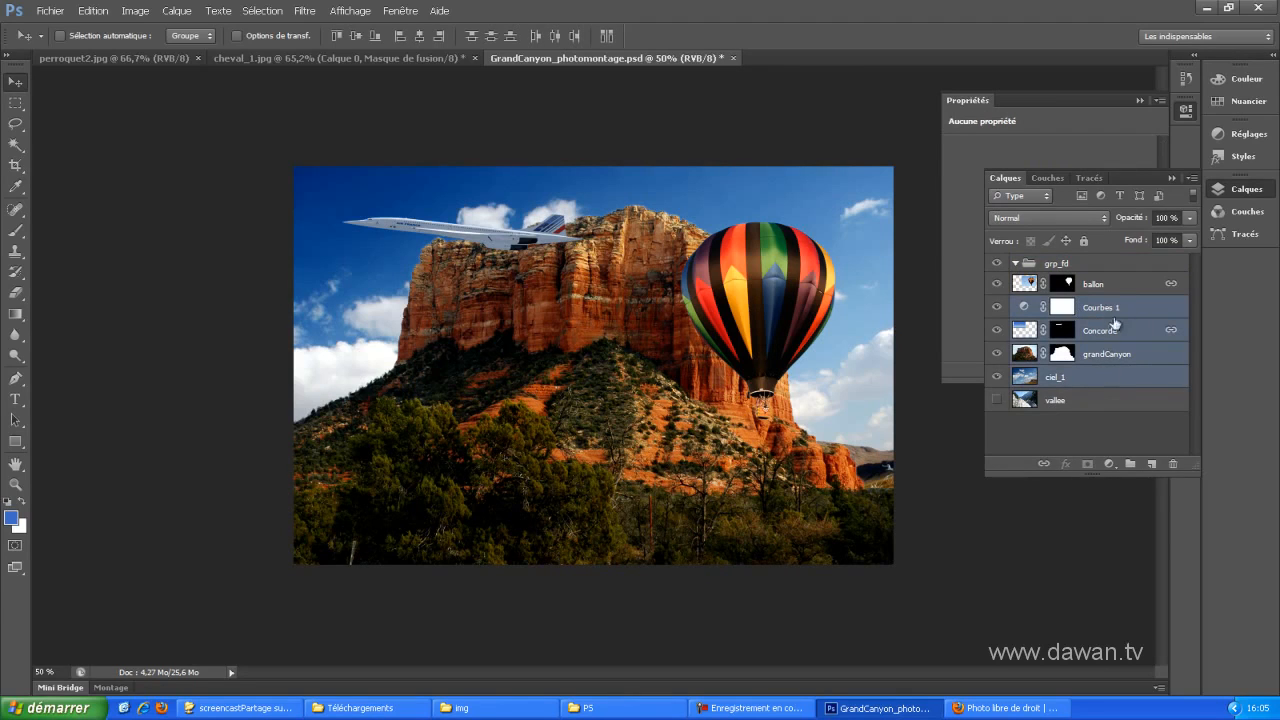
drag(1124, 313, 1072, 263)
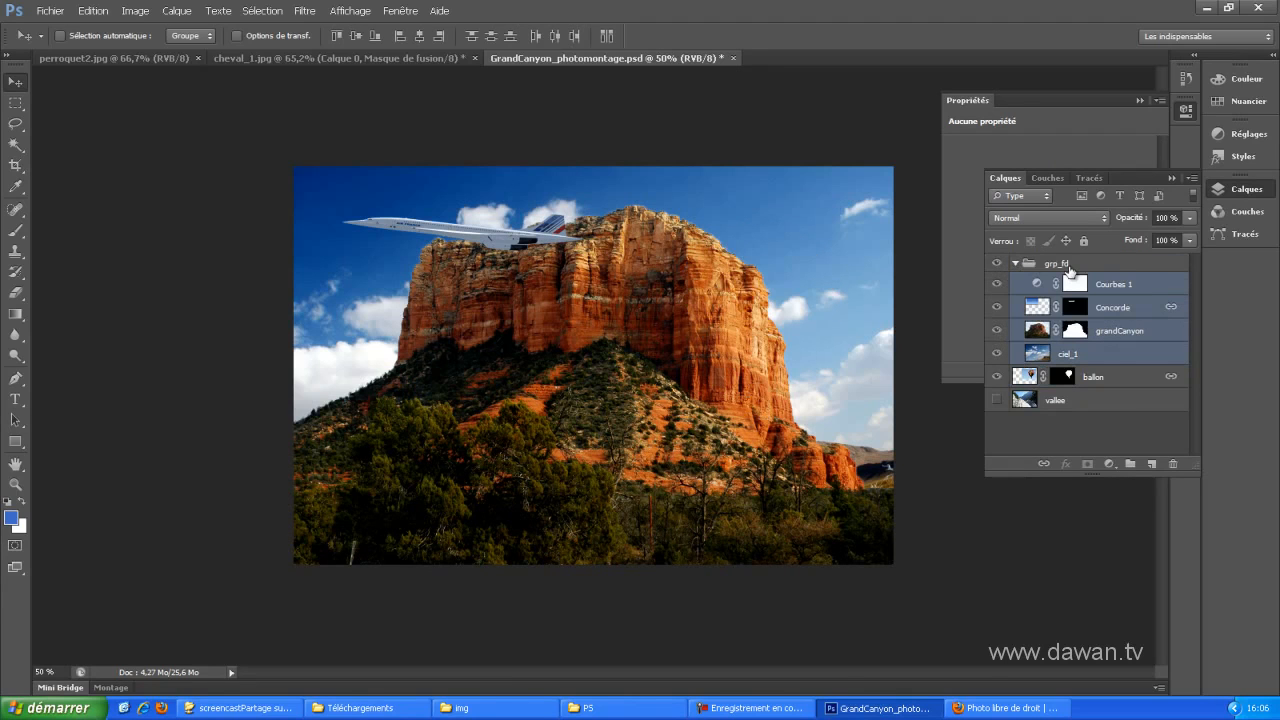
drag(1105, 376, 1096, 256)
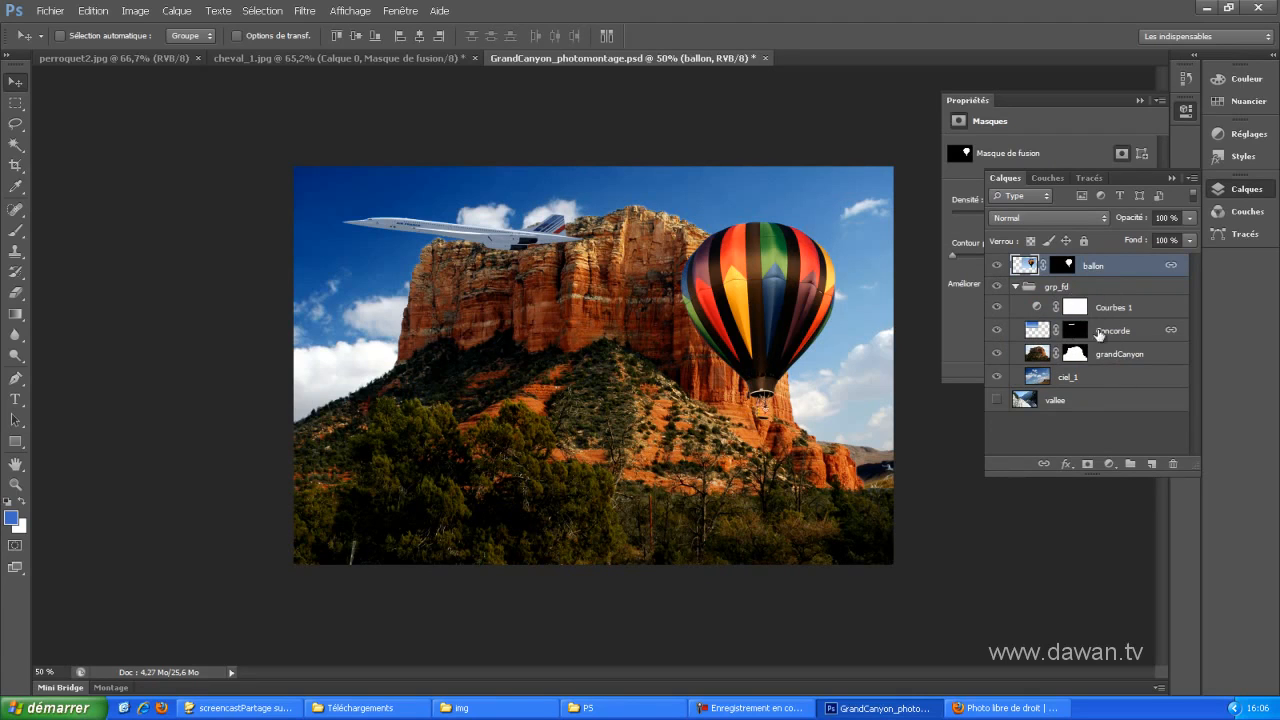
Try the grandCanyon layer above Concorde inside grp_fd, and collapse and re-expand the group
drag(1048, 360, 1048, 322)
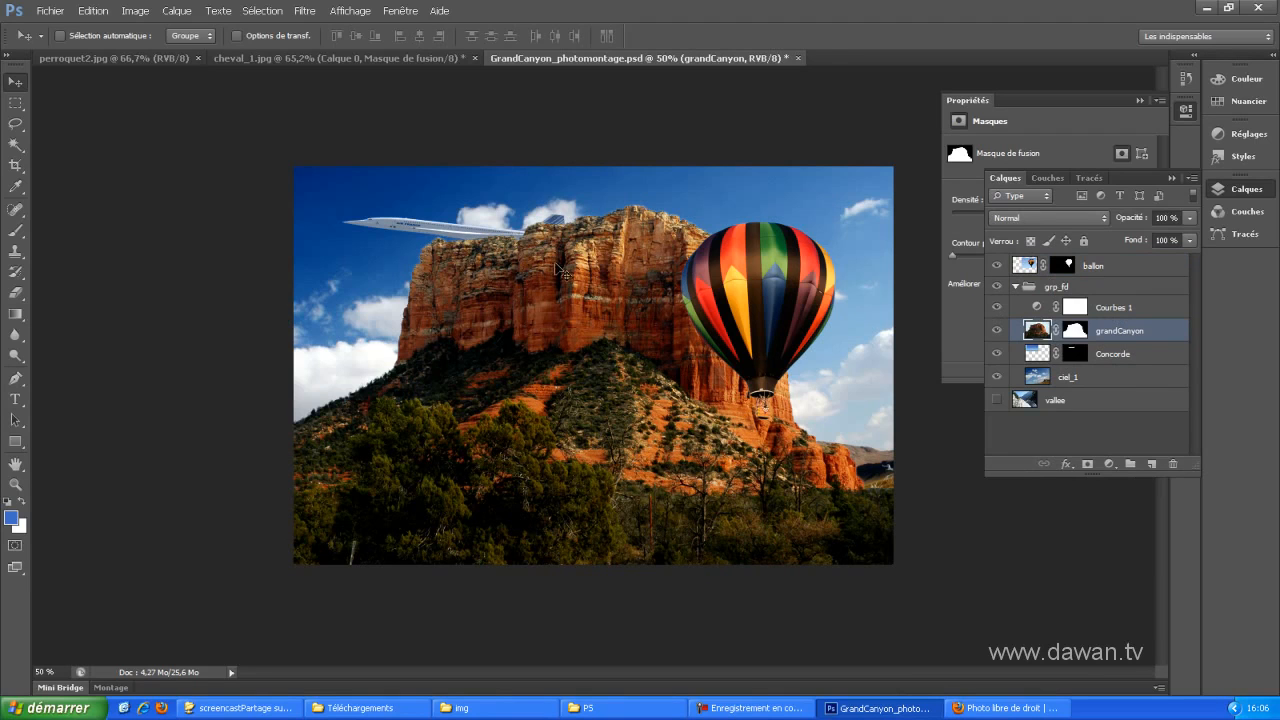
click(1034, 265)
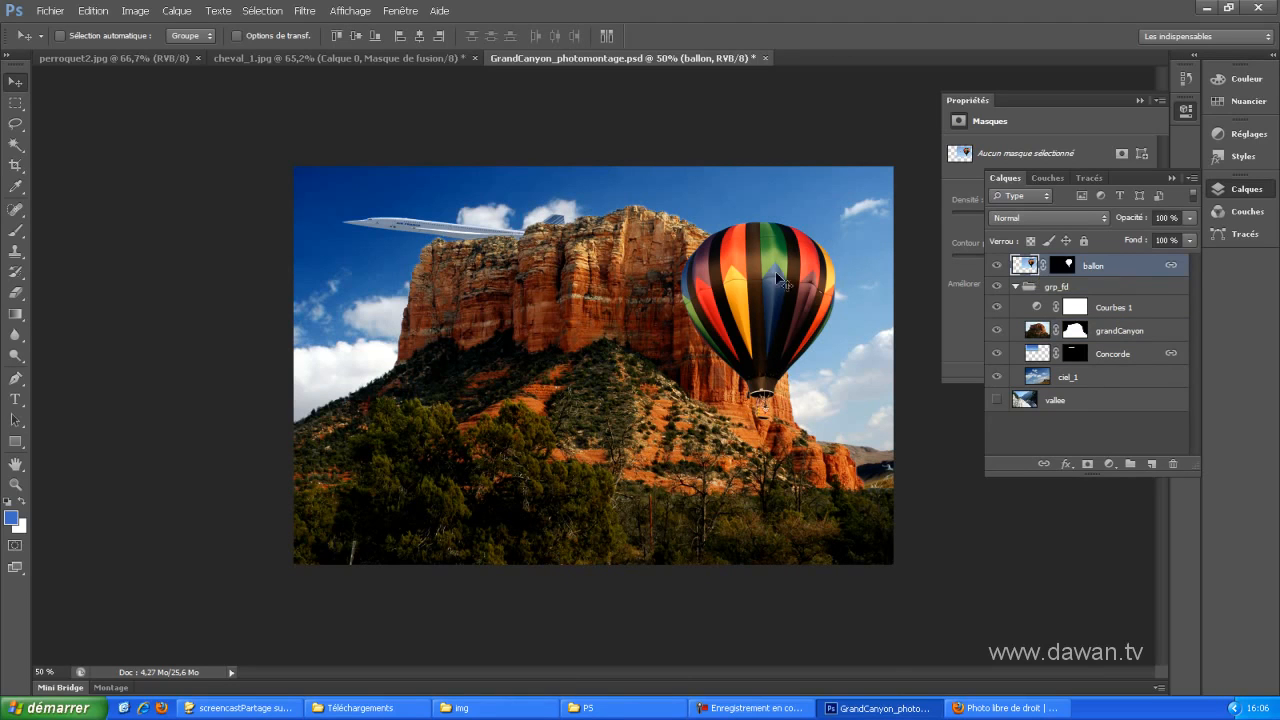
click(1016, 286)
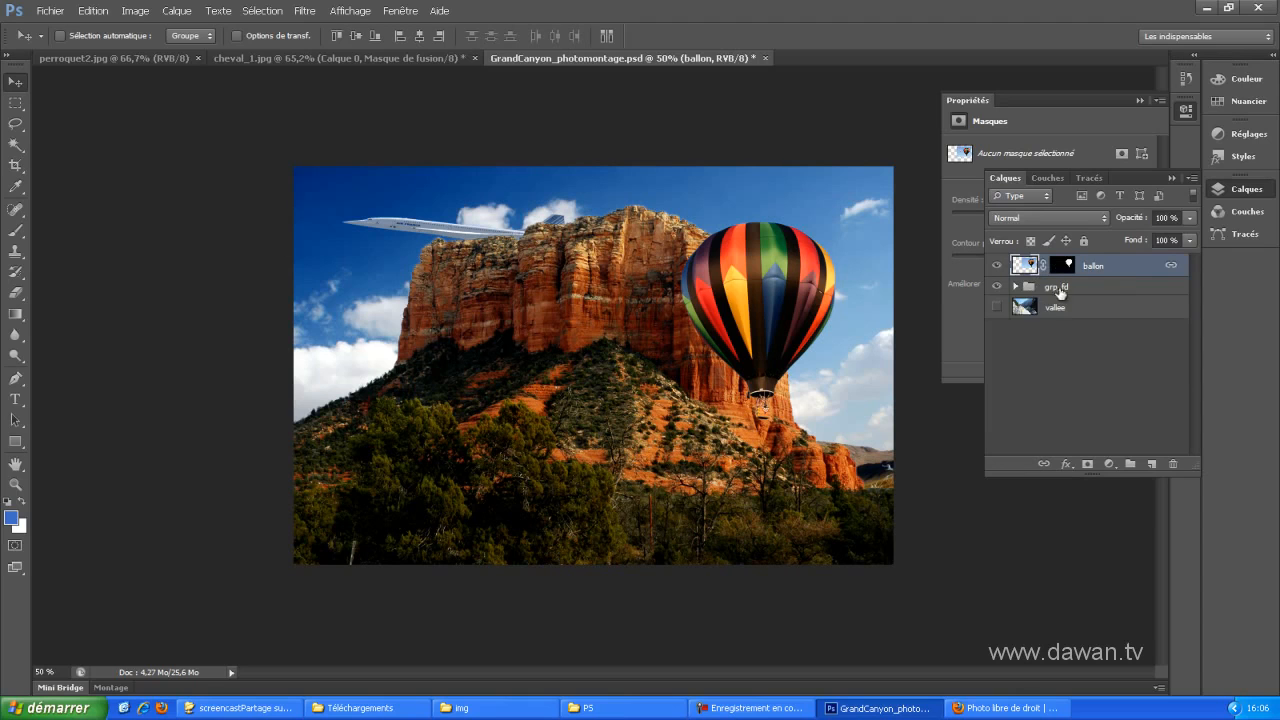
click(1016, 287)
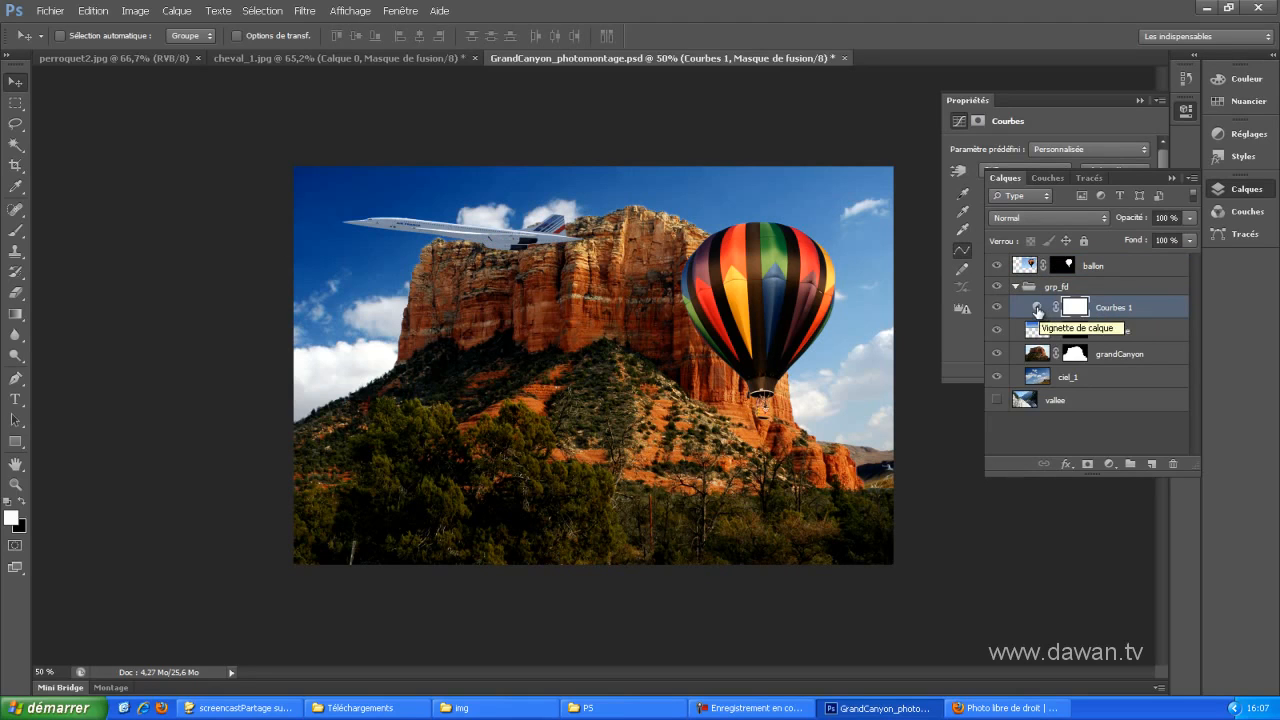
Move the Courbes 1 adjustment layer out of grp_fd to just above the group, and select the group
drag(1038, 311, 1036, 276)
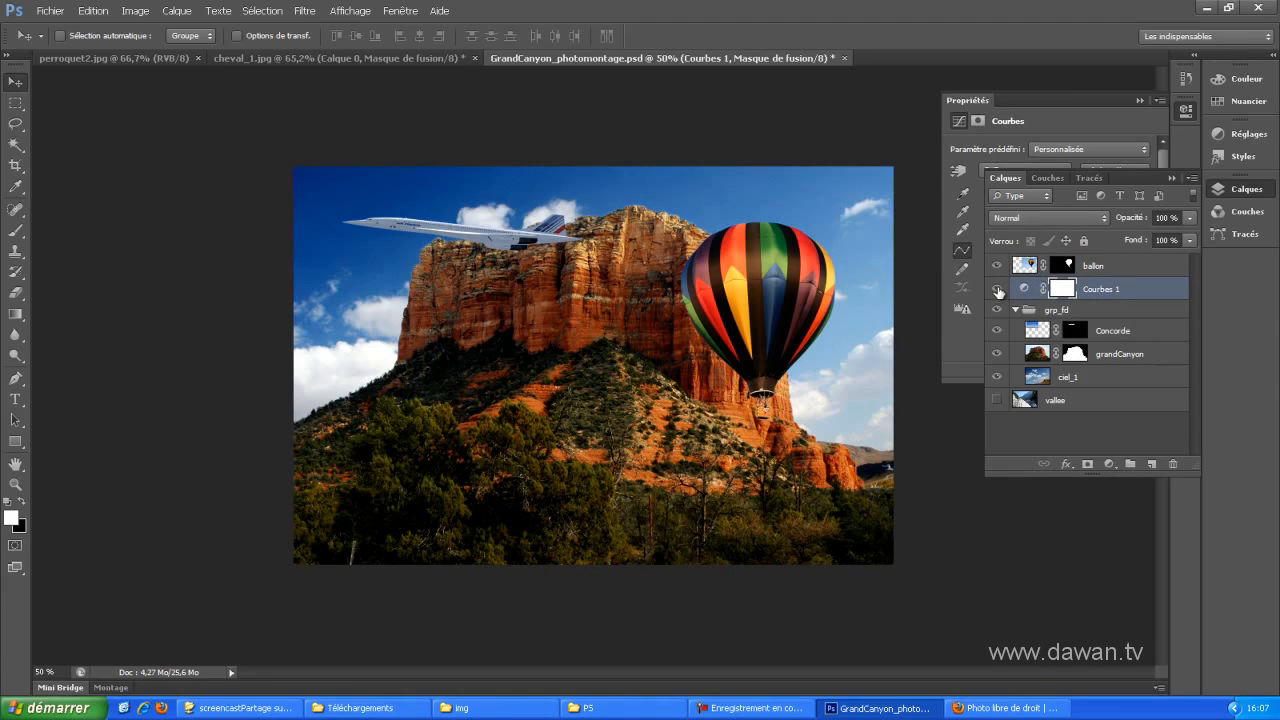
shift+click(1072, 305)
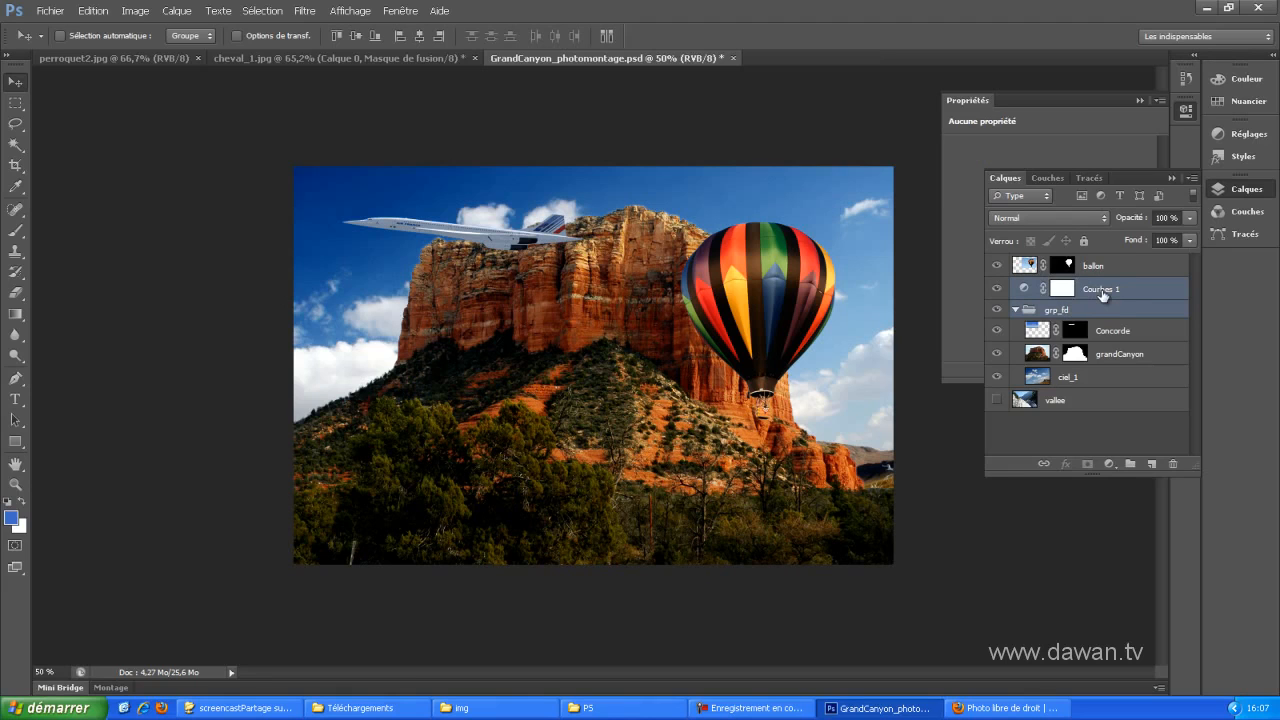
click(1103, 292)
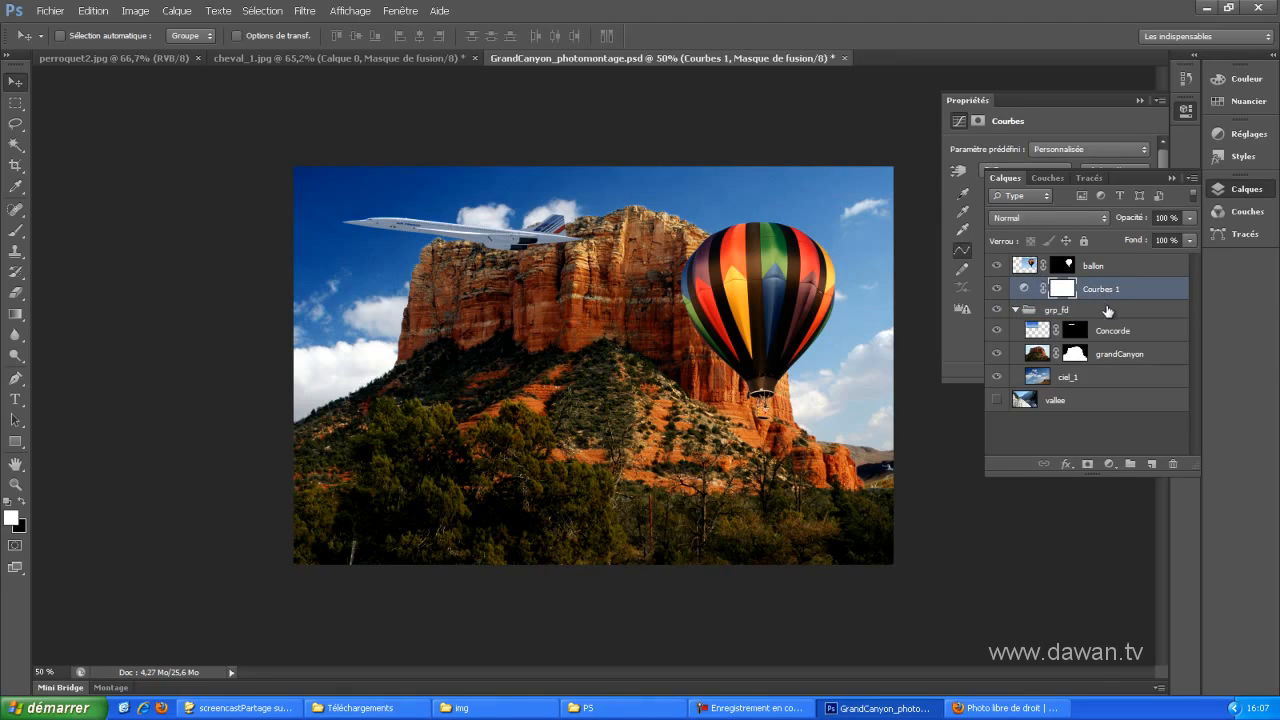
click(1108, 311)
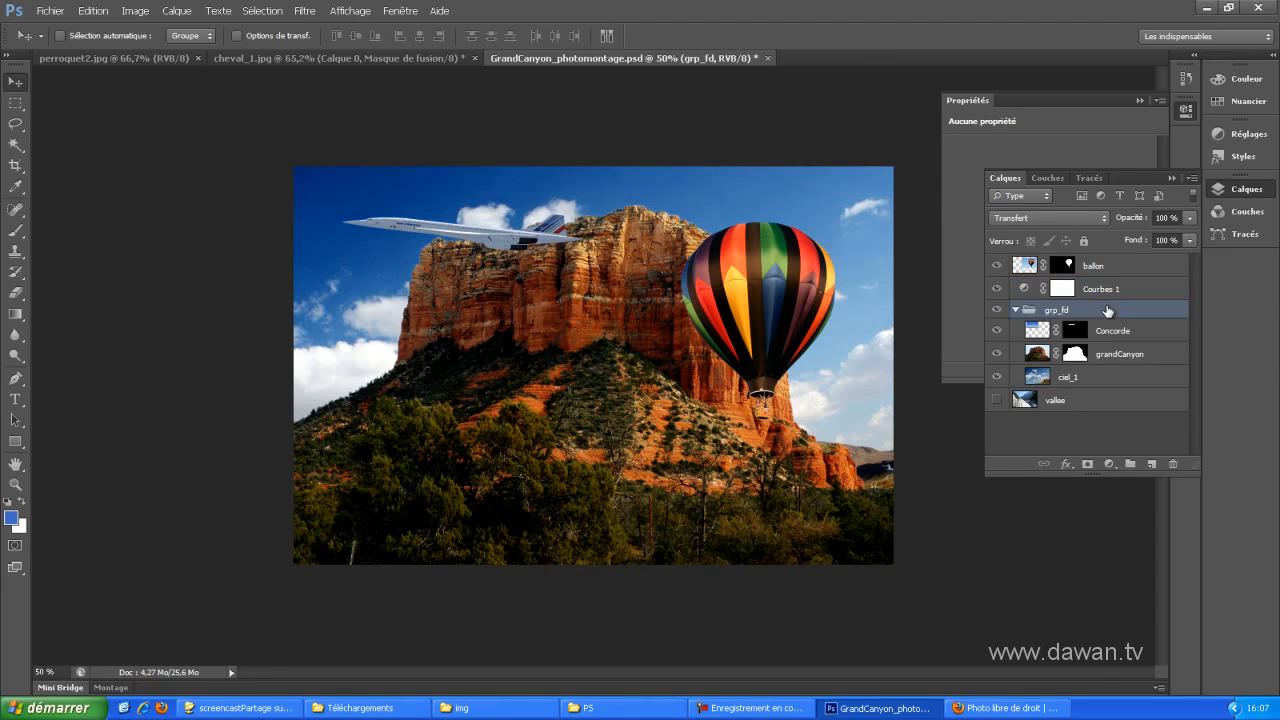